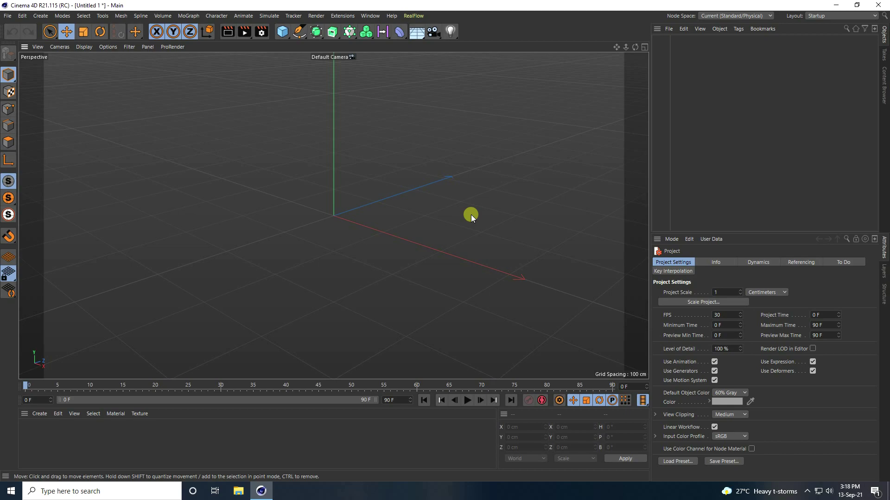
- Add a cube sized 10 × 2.5 × 10 cm
left_click(283, 31)
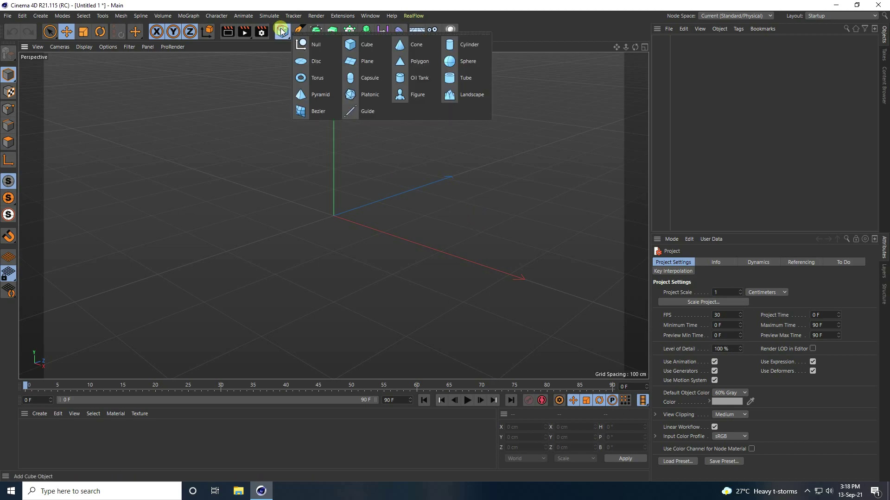
left_click(354, 43)
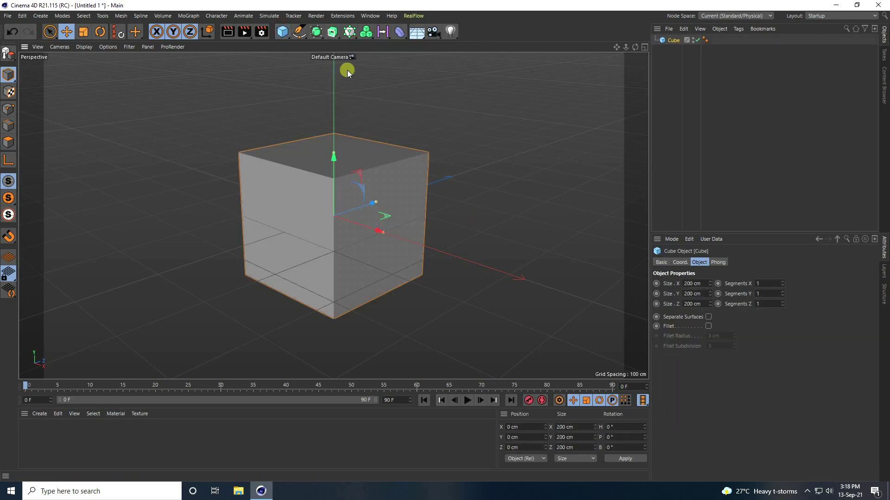
left_click(699, 283)
type("10")
key("Tab")
type("2")
key("Tab")
type("10")
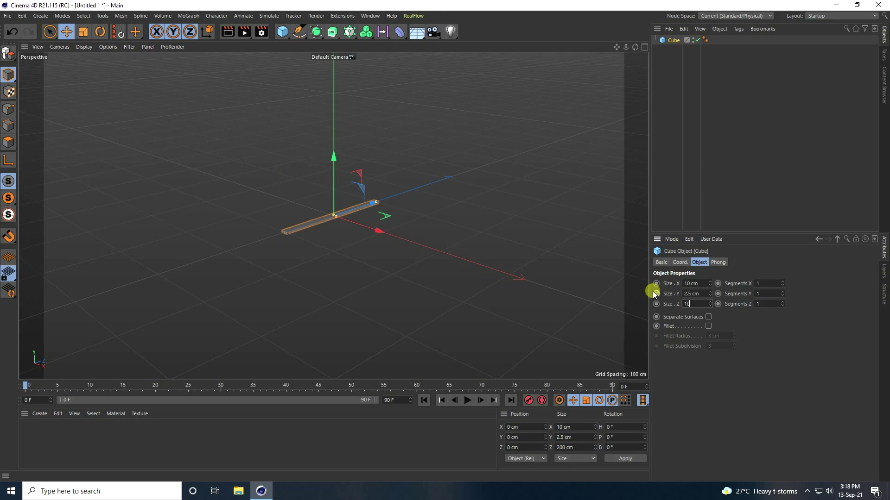
key("Return")
- Change the viewport shading mode used to display the cube
scroll(329, 195, "up", 8)
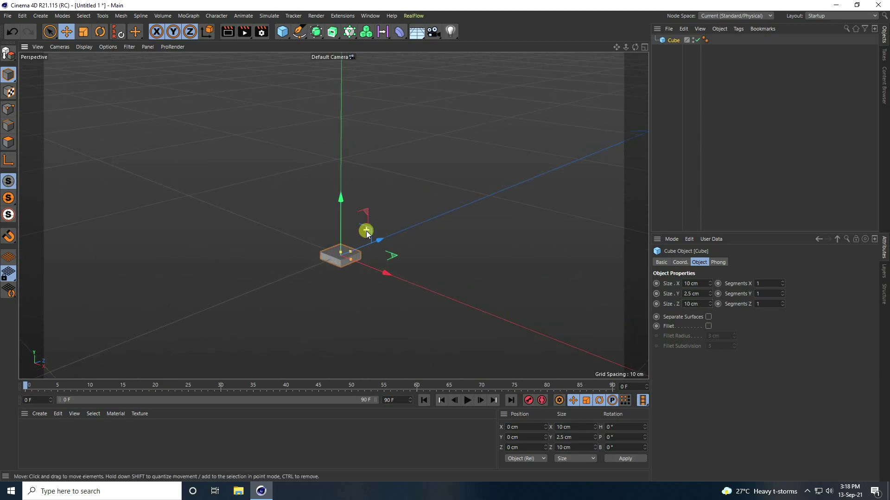
left_click(84, 47)
left_click(89, 69)
scroll(324, 202, "up", 5)
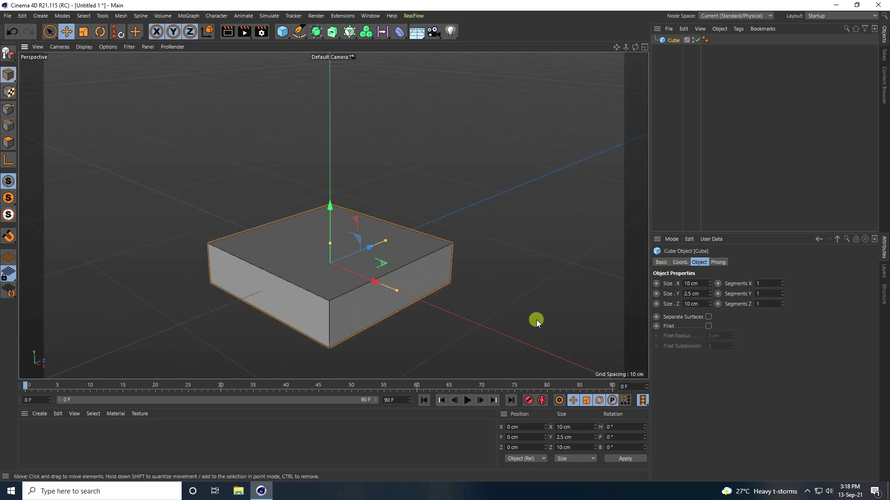
- Enable Fillet on the cube with a 0.25 cm radius and 5 subdivisions
left_click(708, 326)
left_click(724, 337)
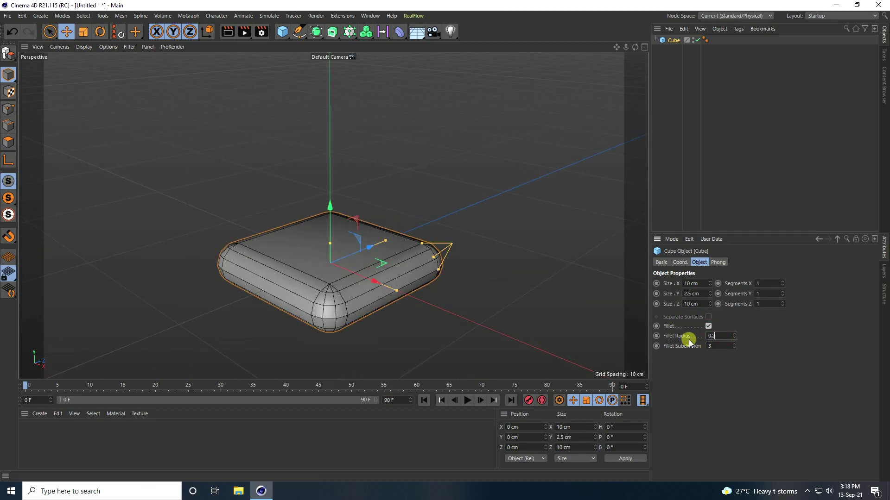
type("0.25")
key("Return")
key("Tab")
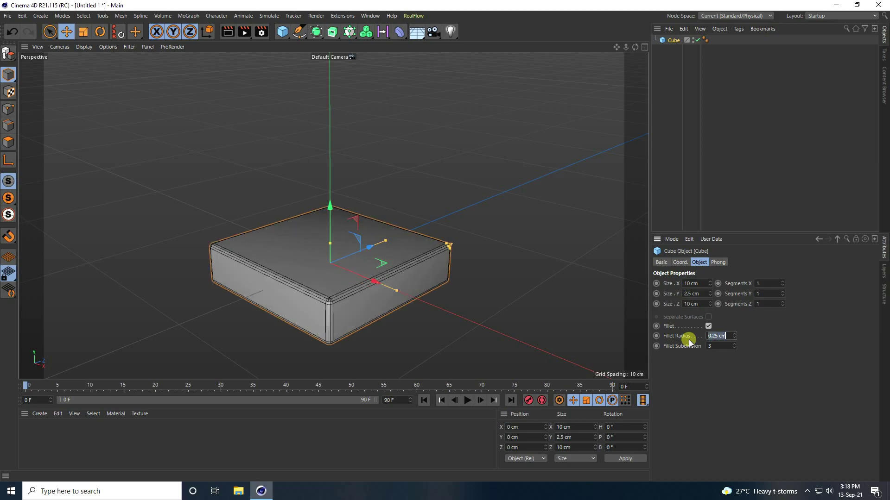
type("5")
key("Return")
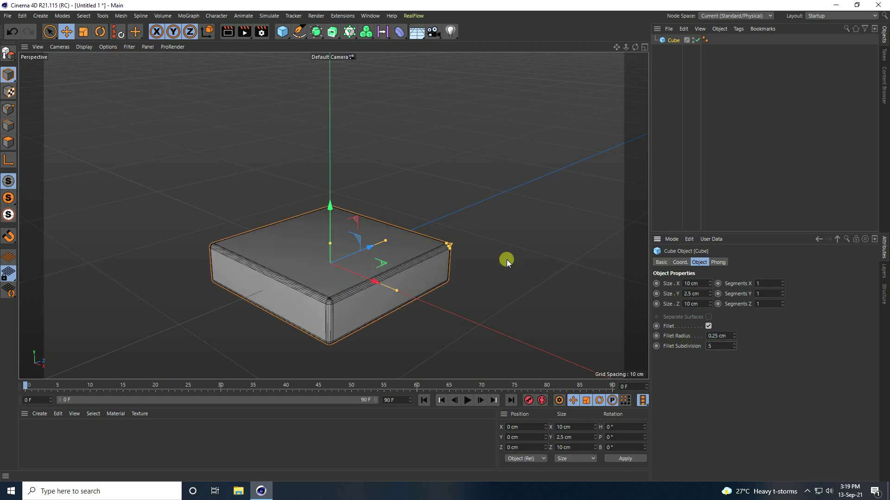
- Add a Cloner and make the cube its child
left_click(181, 16)
left_click(204, 29)
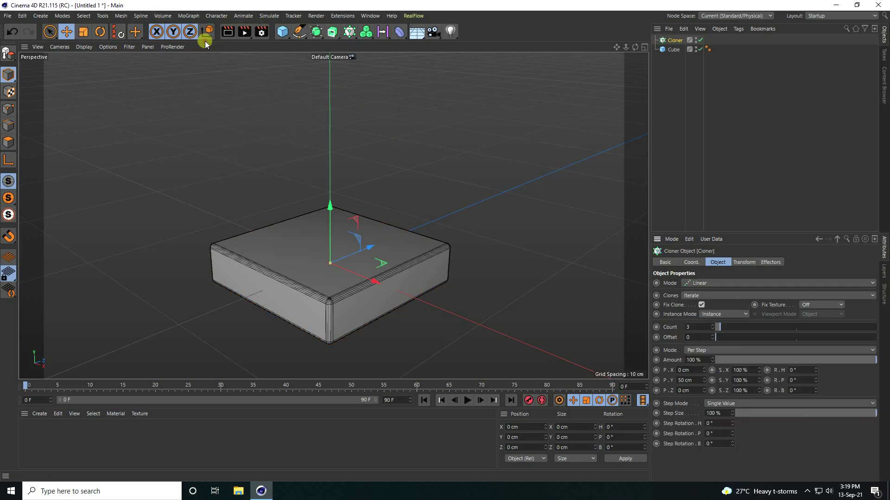
left_click(691, 50)
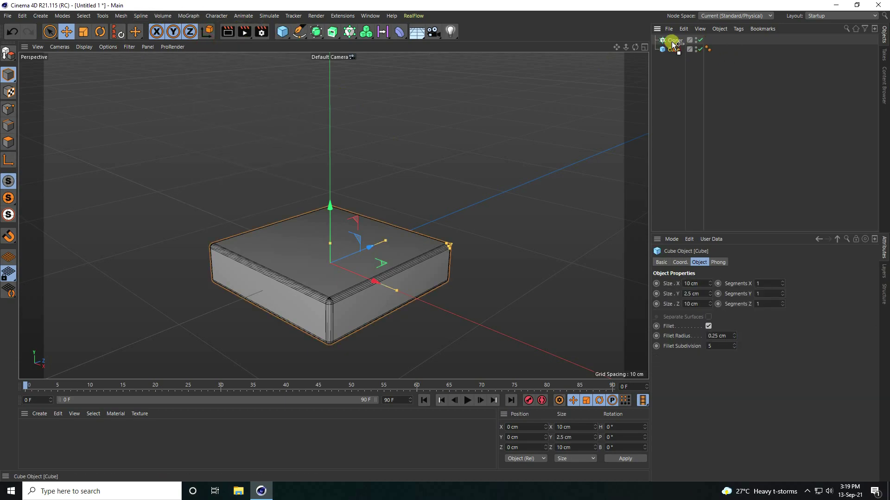
left_click_drag(674, 44, 672, 41)
left_click(674, 40)
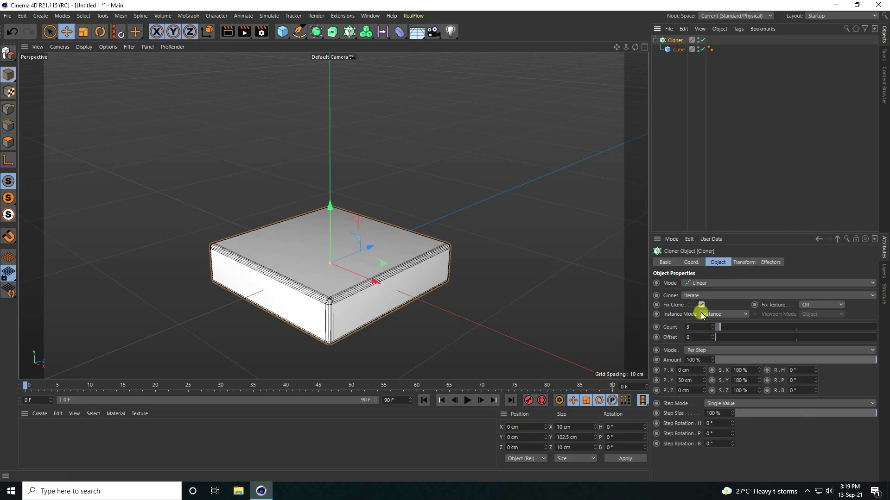
- Set the Cloner to Grid Array, count 10/1/35, spacing 10 cm in X and Z
left_click(691, 283)
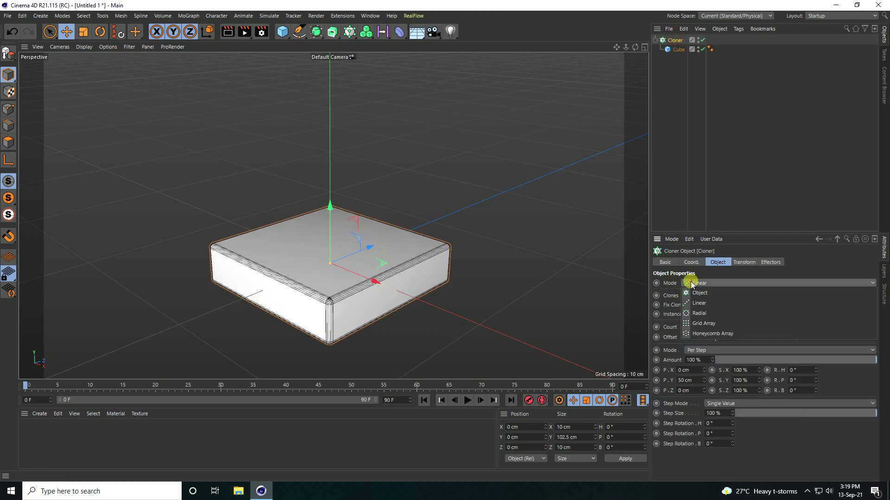
left_click(700, 324)
scroll(379, 270, "down", 3)
scroll(379, 270, "down", 3)
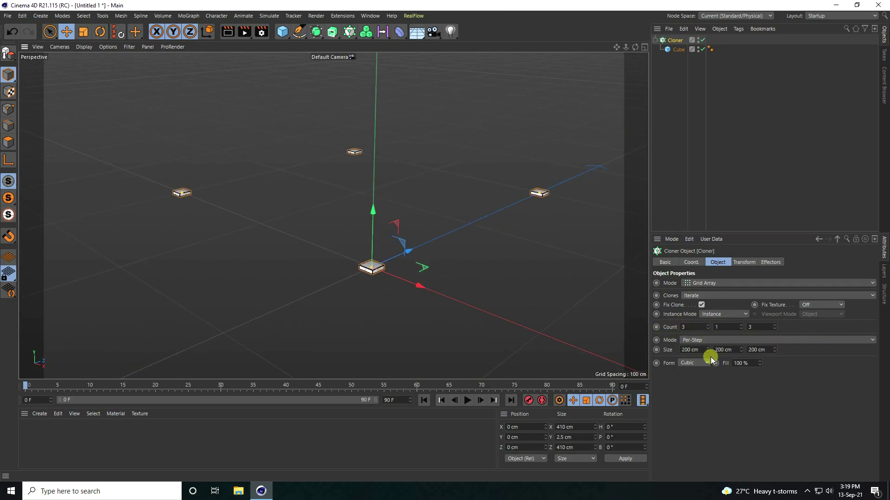
left_click_drag(710, 354, 708, 328)
left_click_drag(774, 351, 776, 324)
scroll(408, 279, "up", 10)
scroll(332, 210, "down", 10)
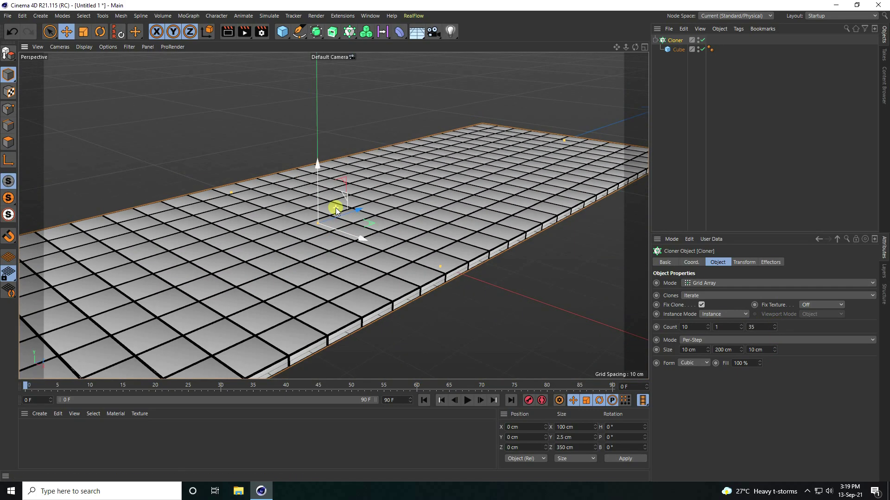
middle_click_drag(363, 232, 424, 193, "alt")
middle_click(418, 226)
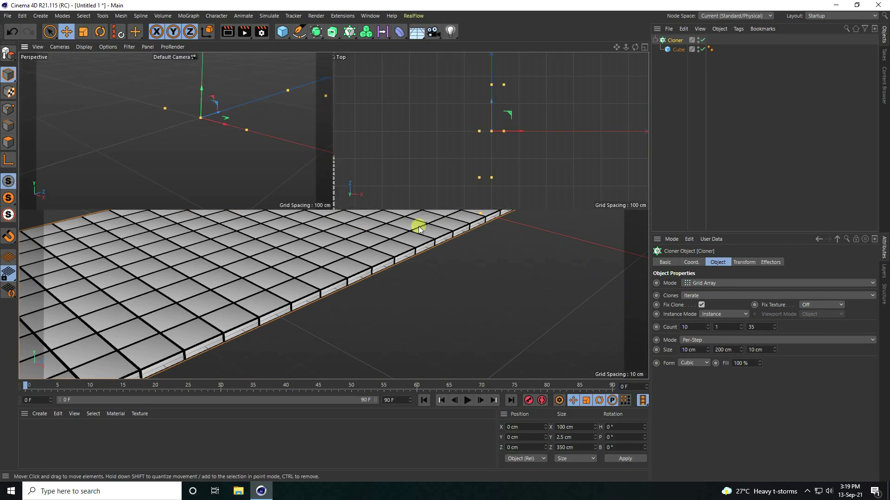
middle_click(200, 122)
mouse_move(453, 179)
left_mouse_down("alt")
mouse_move(449, 230)
mouse_move(425, 199)
mouse_move(377, 230)
mouse_move(383, 179)
mouse_move(392, 193)
mouse_move(331, 199)
left_mouse_up("alt")
scroll(324, 193, "up", 3)
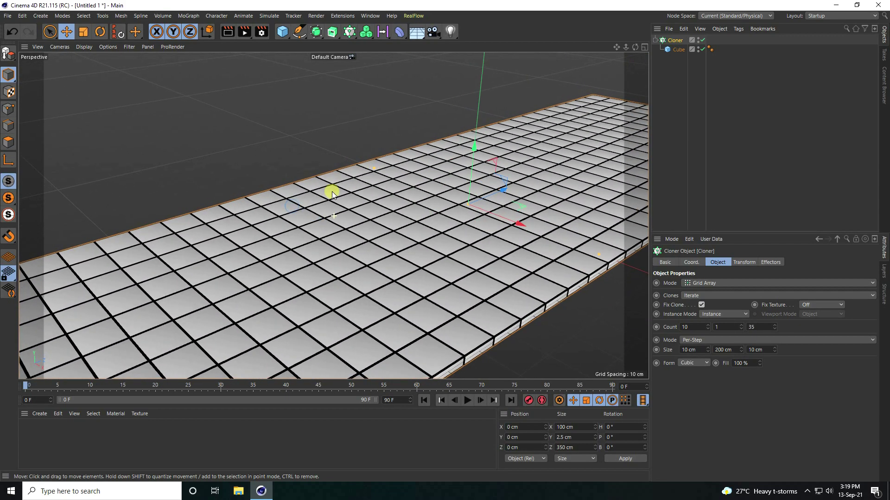
- Add a Plain effector to the tiles with its Position option turned off
left_click(188, 16)
mouse_move(193, 30)
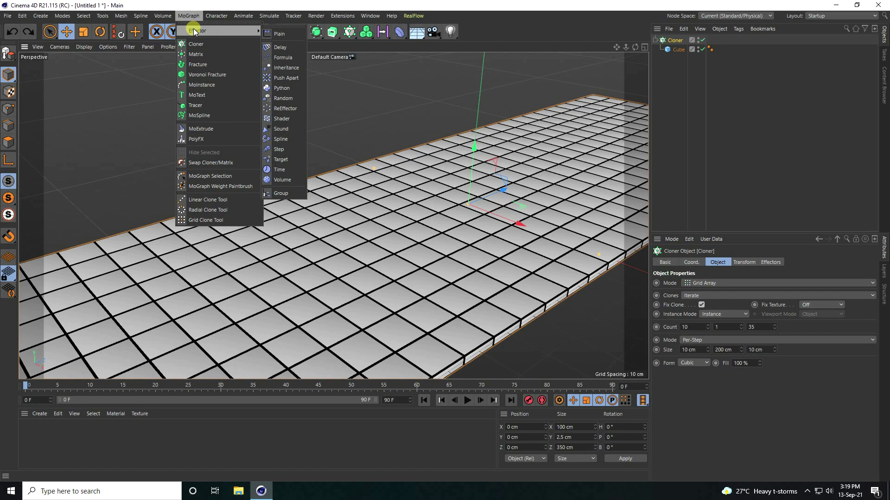
left_click(280, 33)
scroll(324, 210, "down", 5)
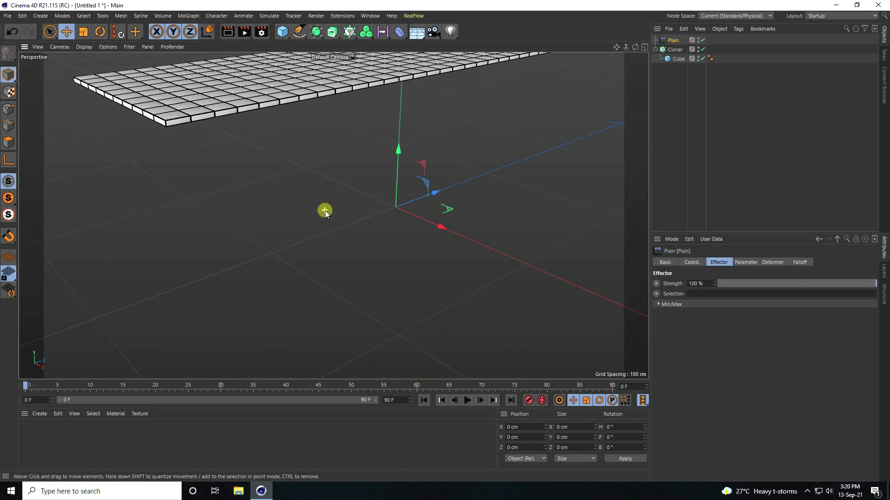
scroll(325, 211, "up", 2)
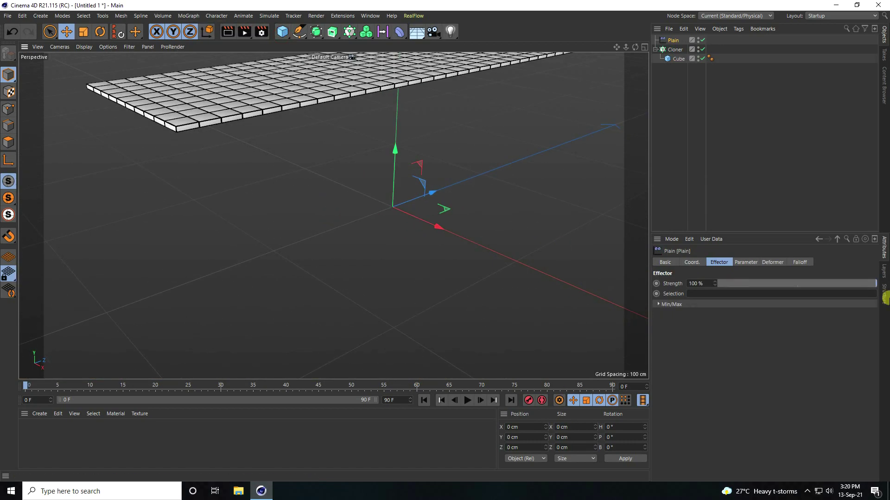
left_click(740, 263)
left_click(690, 302)
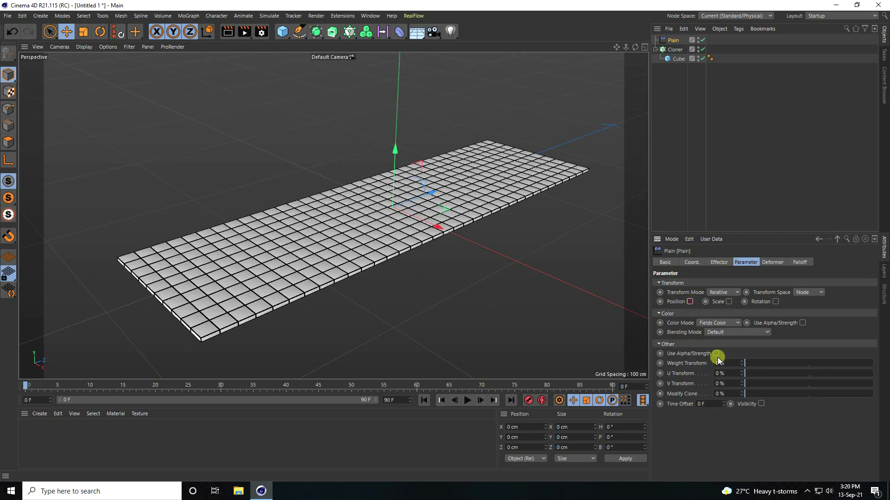
- Add a Spherical Field to the Plain effector's falloff
scroll(393, 219, "up", 5)
left_click(804, 263)
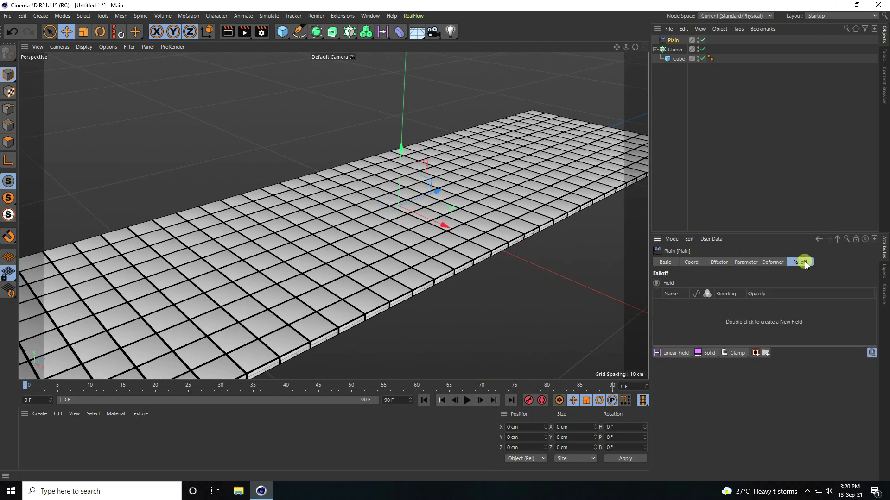
left_click(685, 355)
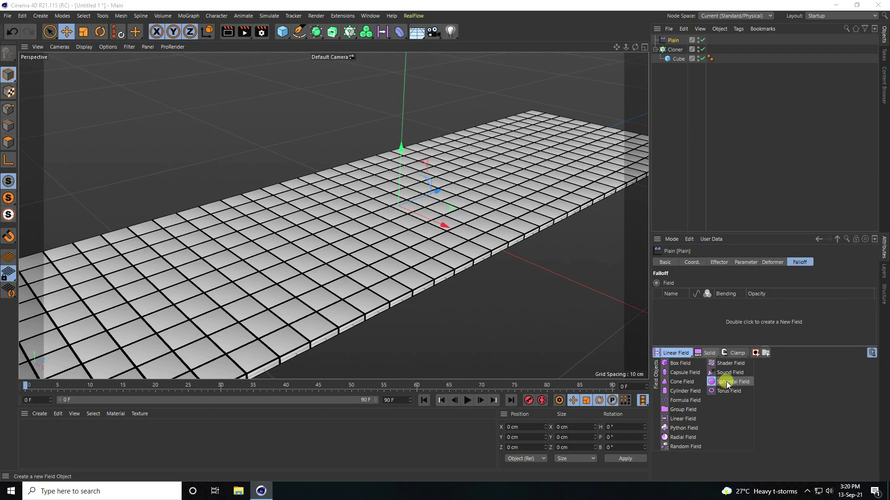
left_click(745, 382)
scroll(351, 268, "down", 5)
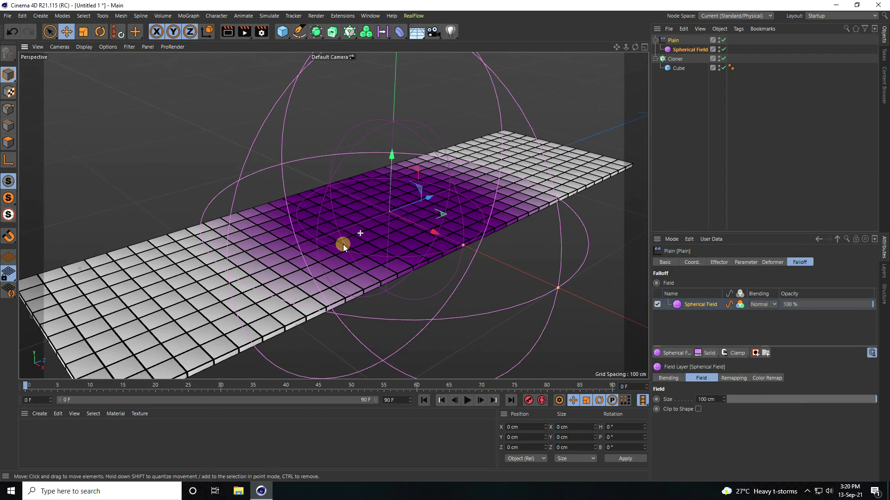
scroll(323, 256, "up", 5)
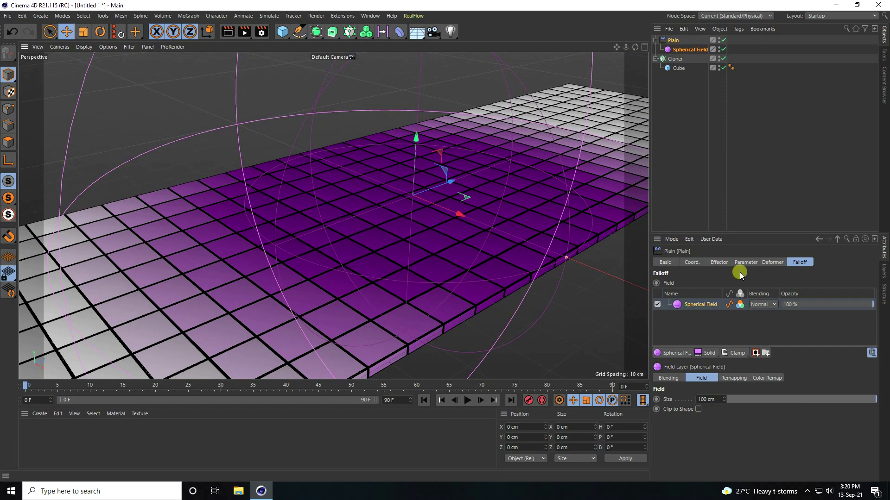
left_click(745, 262)
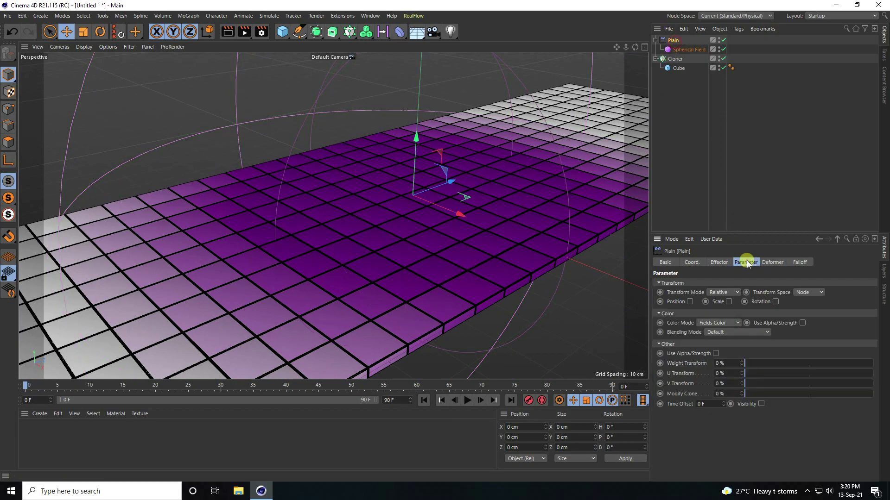
- Have the effector lift the tiles 25 cm and apply a uniform scale of -1
left_click(690, 302)
left_click_drag(716, 323, 716, 323)
left_click_drag(413, 286, 717, 321)
left_click(747, 302)
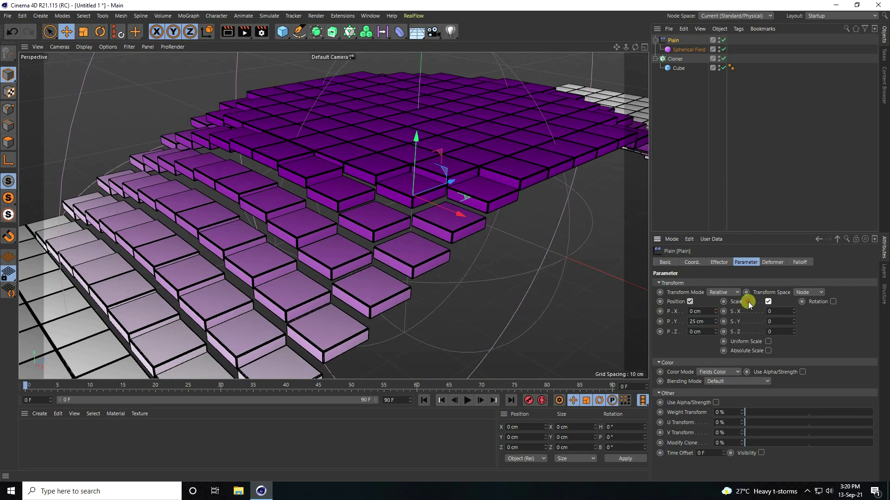
left_click(768, 341)
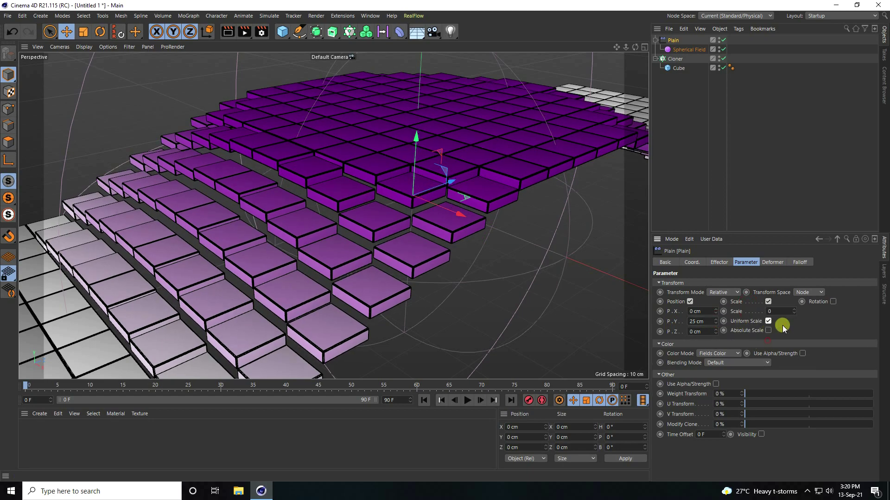
type("-1")
key("Return")
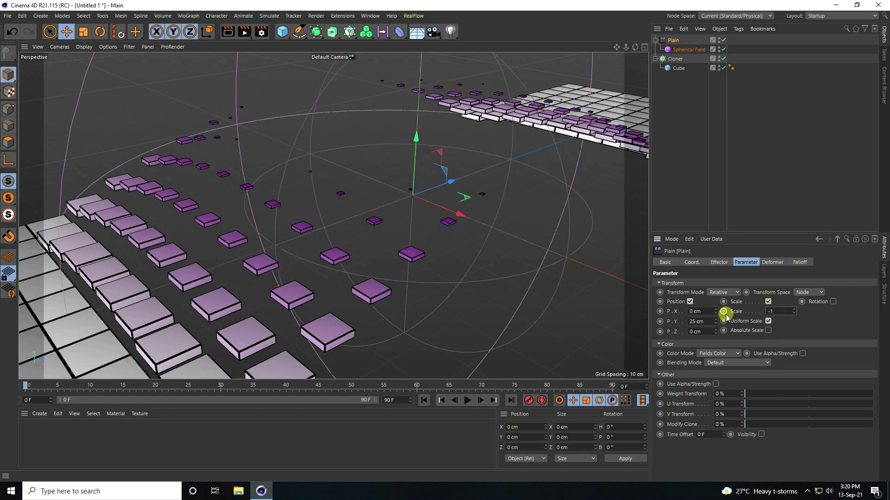
- Rotate the tiles 90° heading, 70° pitch and 360° bank
left_click(832, 301)
left_click(841, 311)
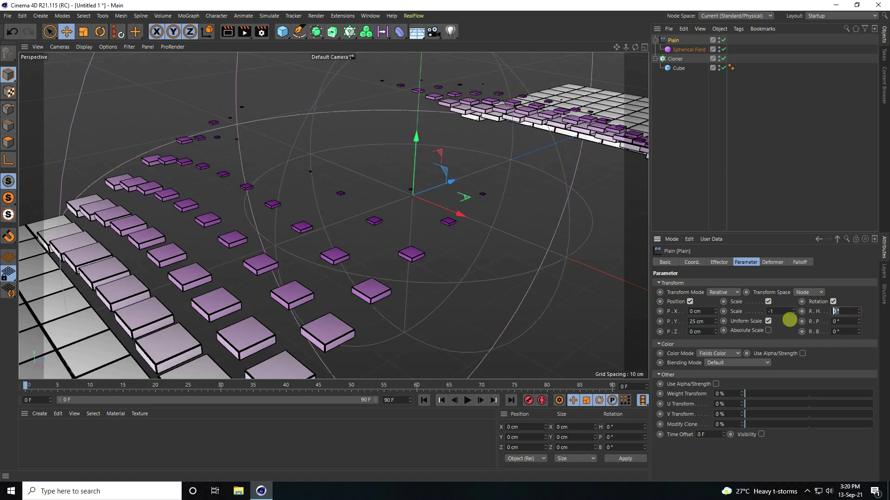
type("90")
key("Tab")
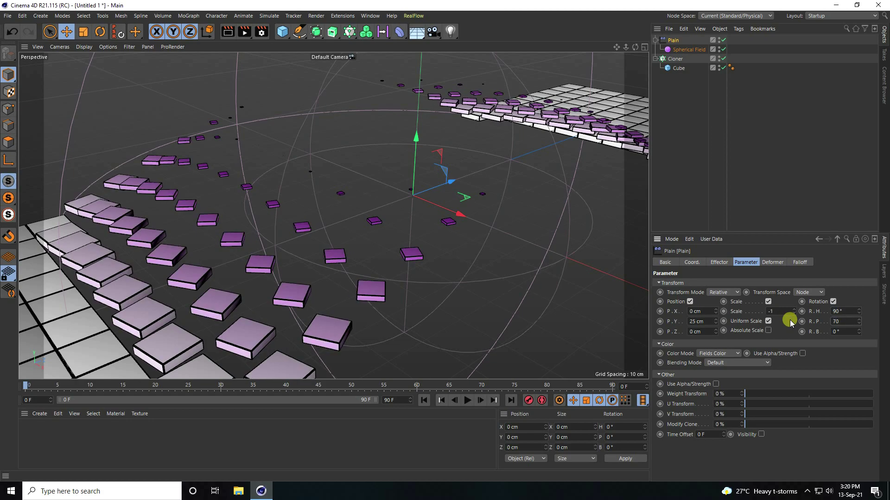
key("Tab")
type("360")
key("Return")
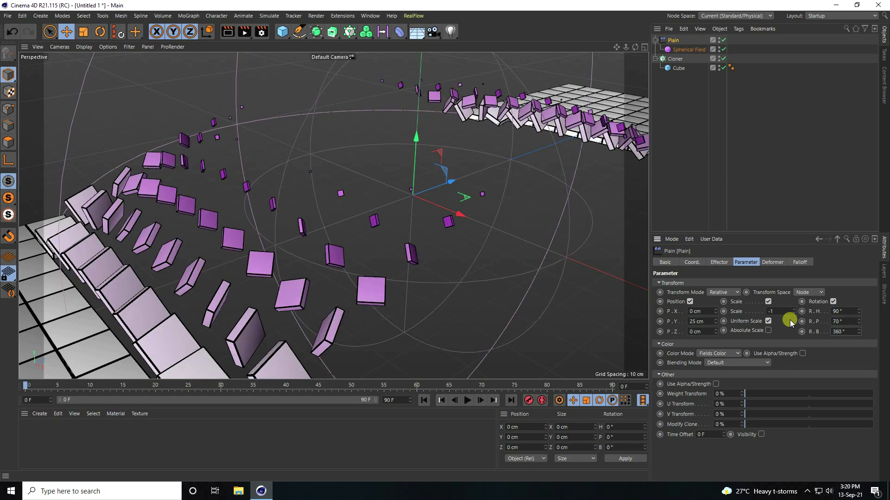
left_click_drag(464, 195, 341, 214, "alt")
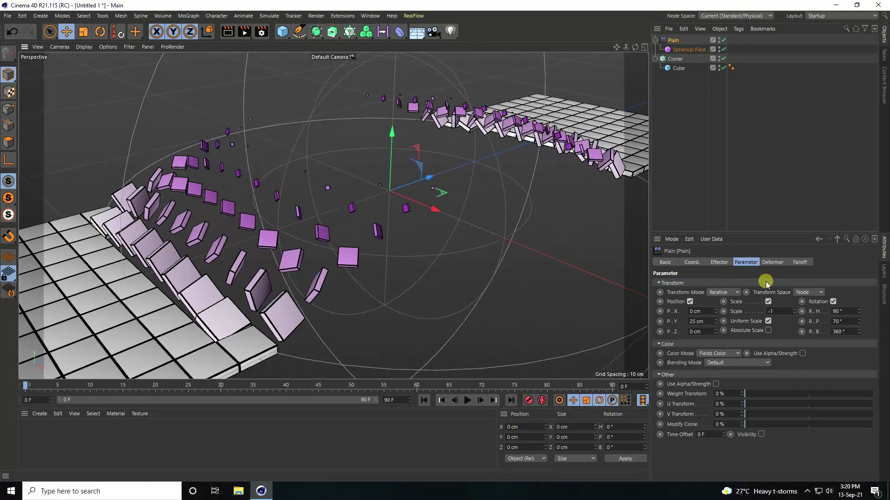
- Invert the Spherical Field's remapping so tiles scatter outside it
left_click(683, 50)
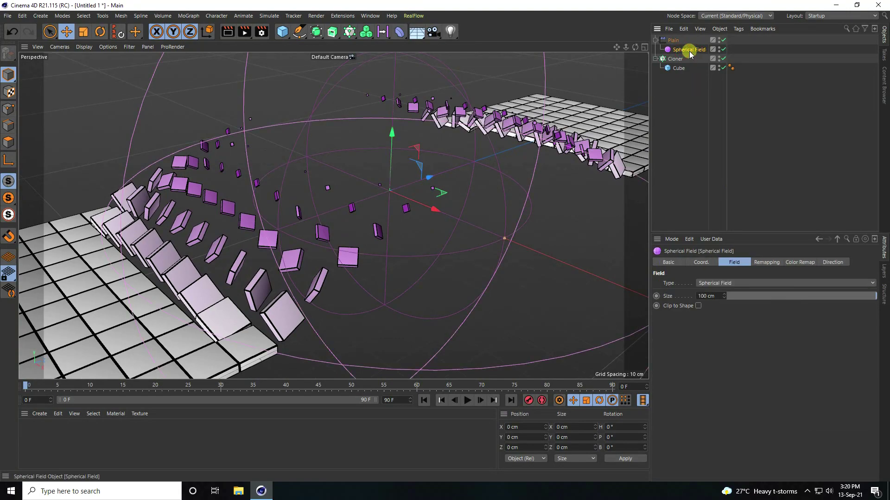
left_click(760, 262)
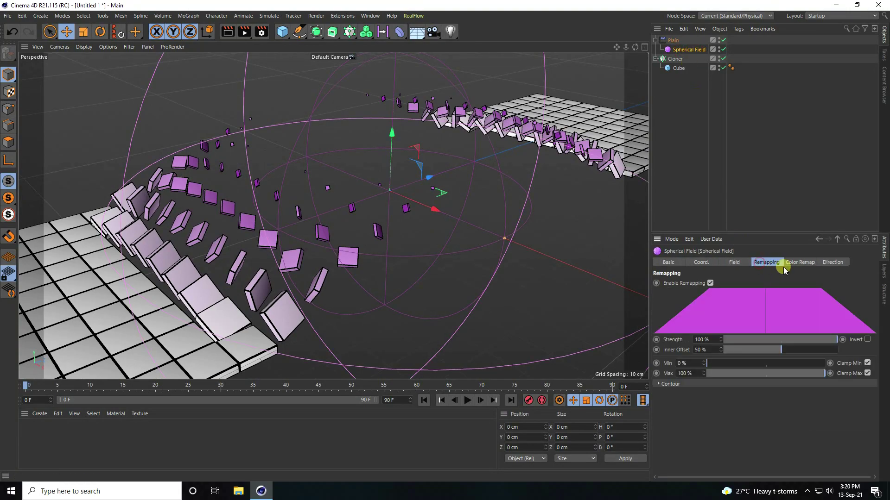
left_click(867, 340)
scroll(452, 232, "up", 5)
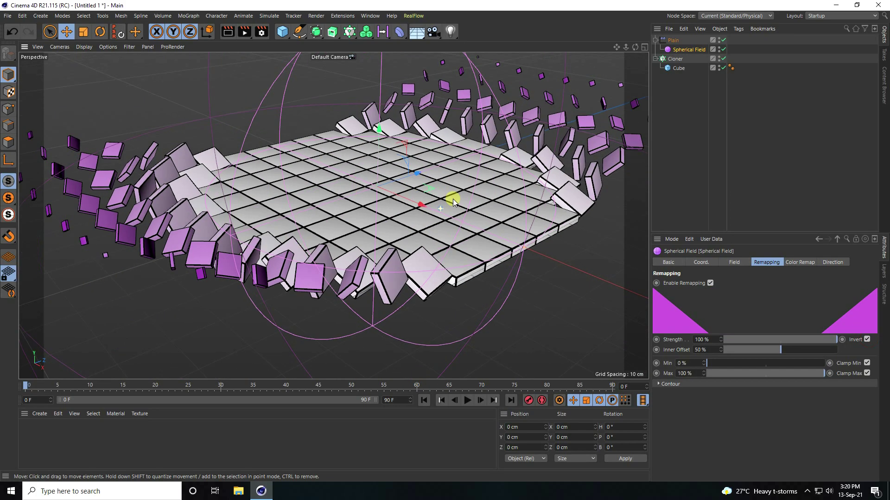
scroll(454, 239, "down", 5)
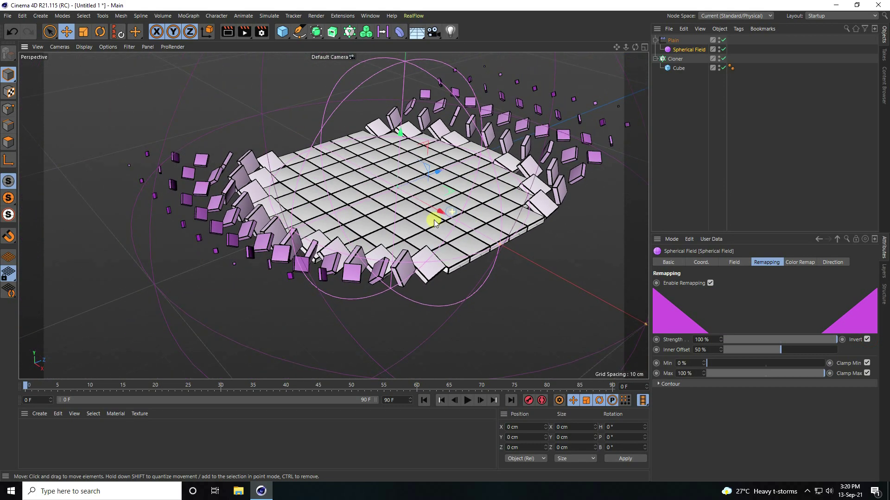
scroll(446, 198, "up", 4)
middle_click_drag(447, 197, 430, 240, "alt")
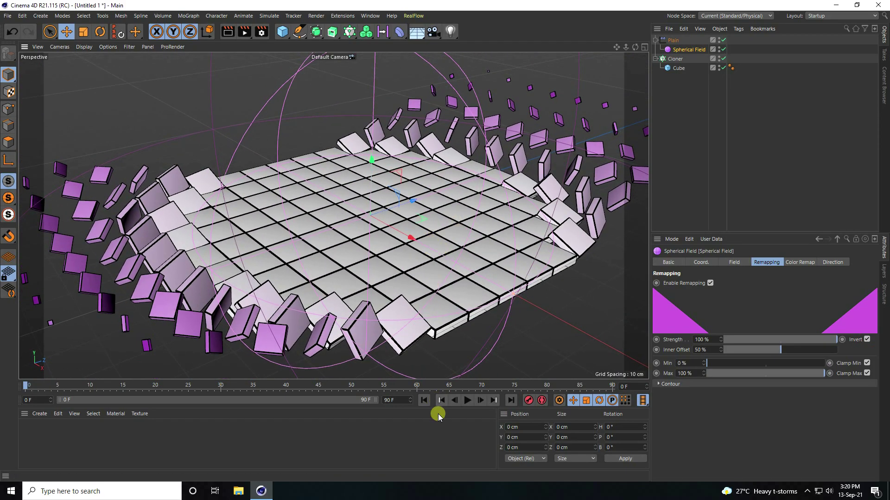
- Set the end frame and preview range to 100 F and preview the animation
double_click(399, 401)
type("100")
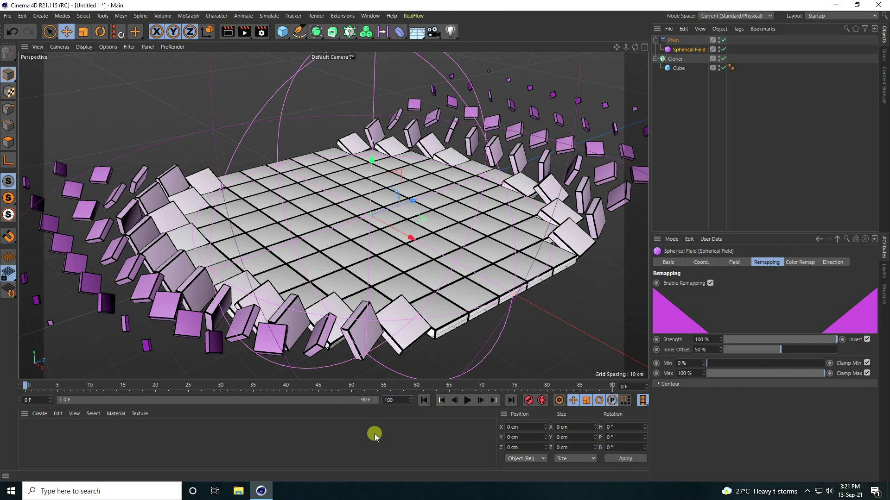
key("Return")
left_click_drag(343, 401, 374, 400)
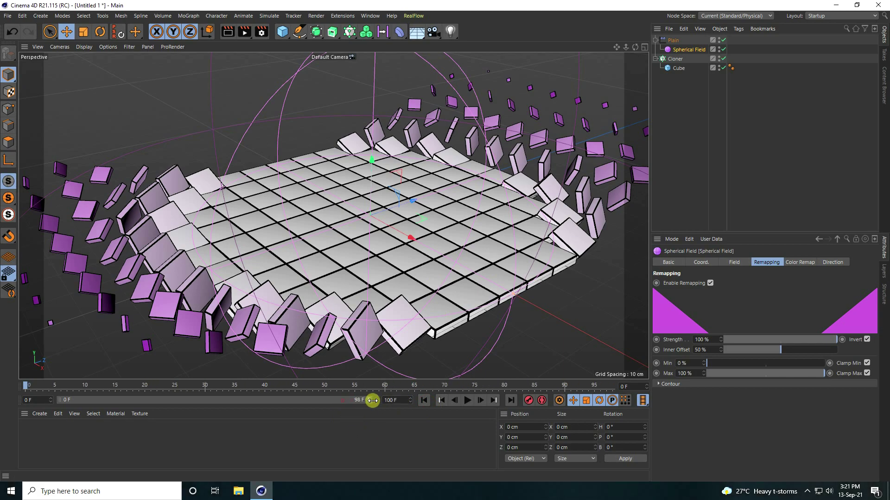
left_click(467, 401)
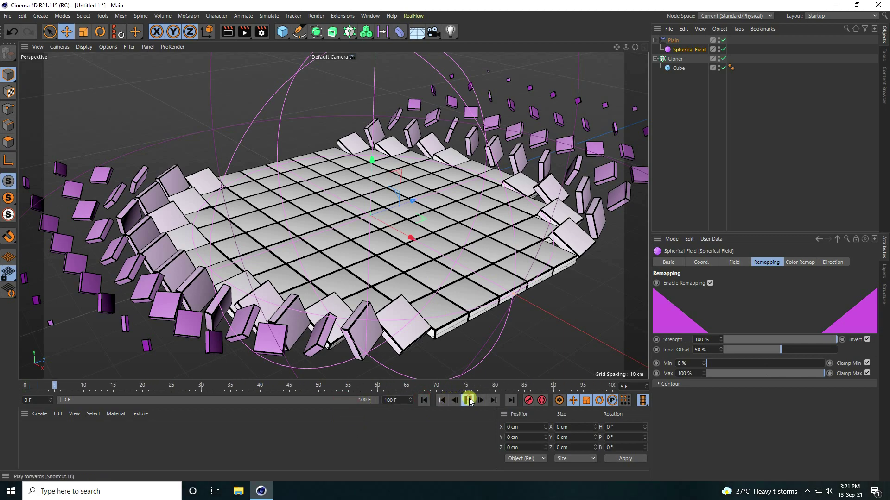
left_click(423, 400)
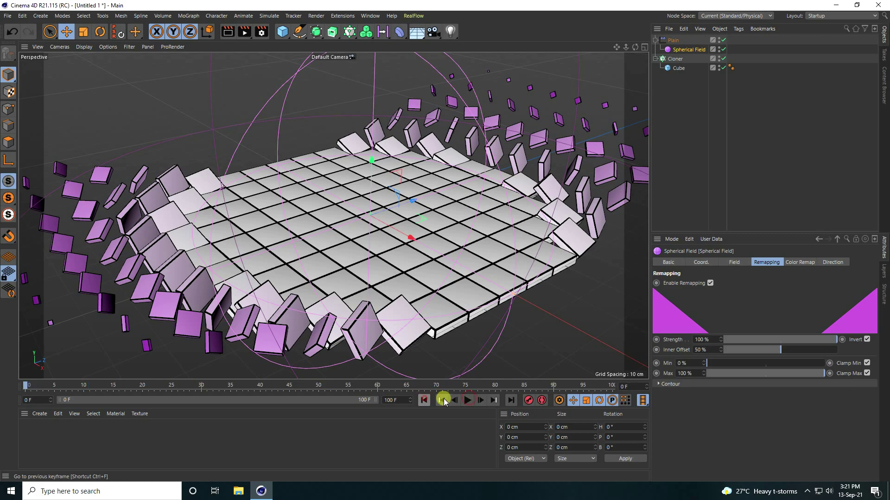
- Keyframe the Cloner's Z position at frames 0 and 100 for a 100 cm slide
left_click(670, 58)
left_click(693, 261)
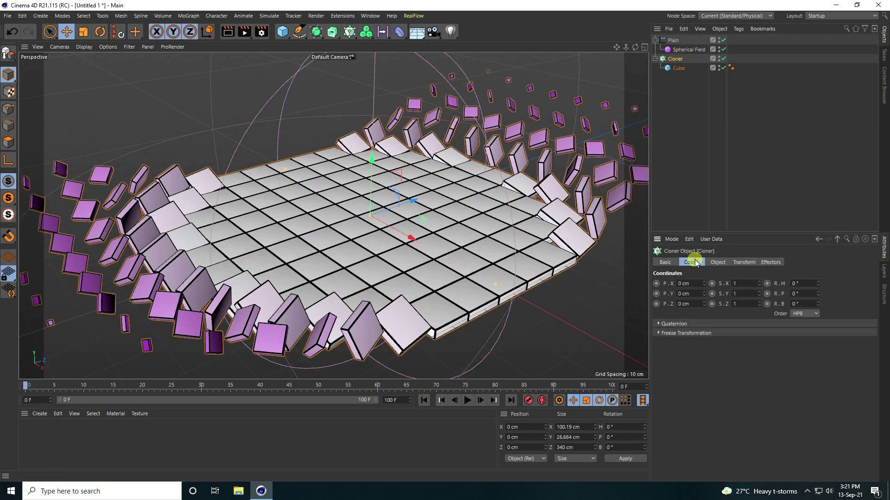
left_click_drag(704, 308, 704, 301)
left_click(511, 400)
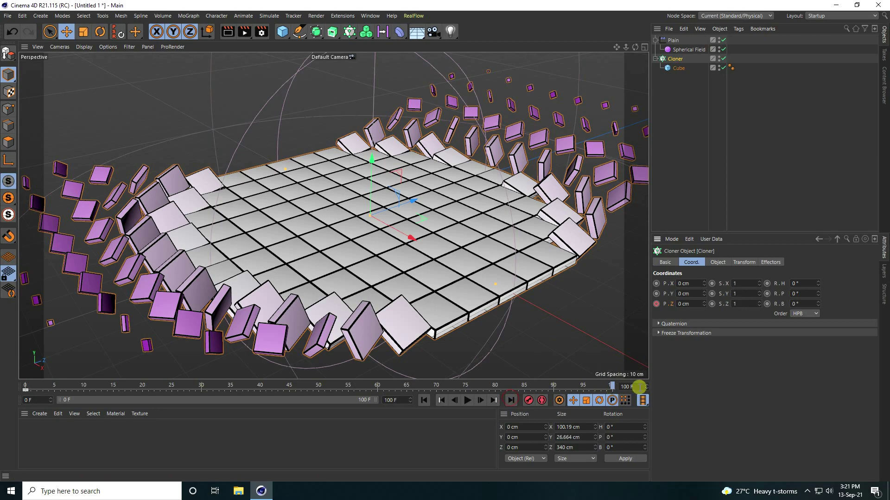
left_click_drag(703, 303, 705, 302)
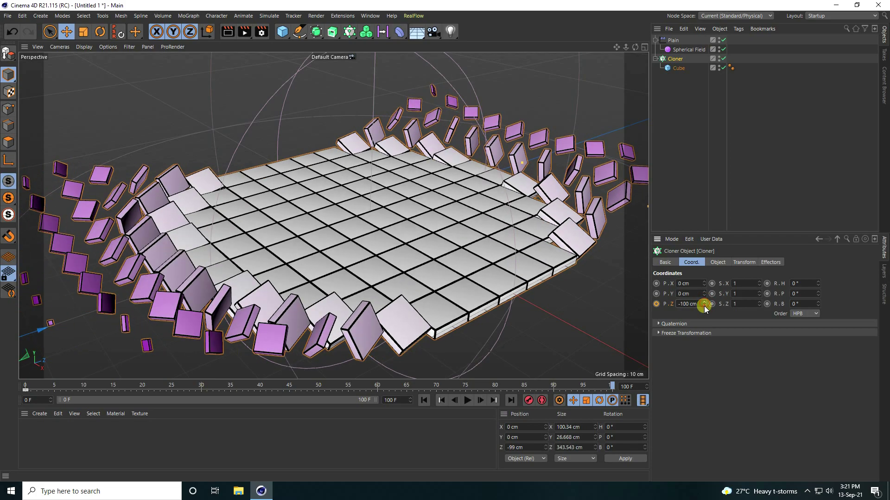
left_click(656, 304)
left_click(424, 401)
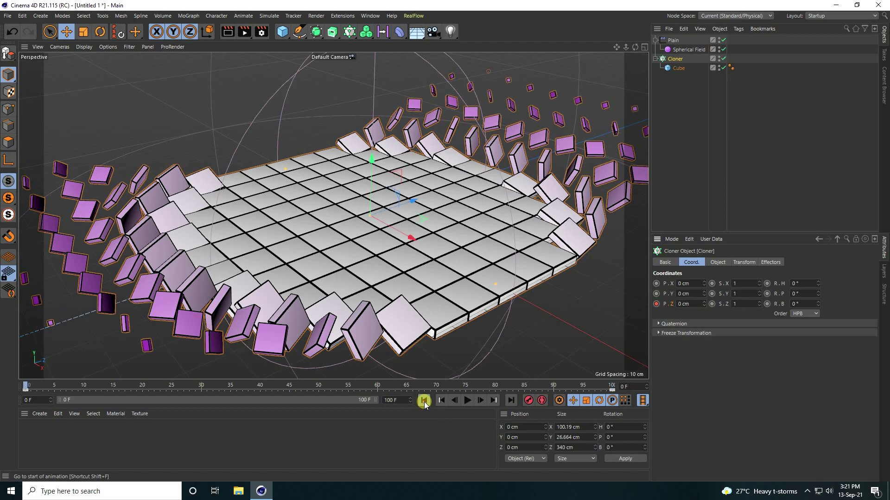
left_click(467, 400)
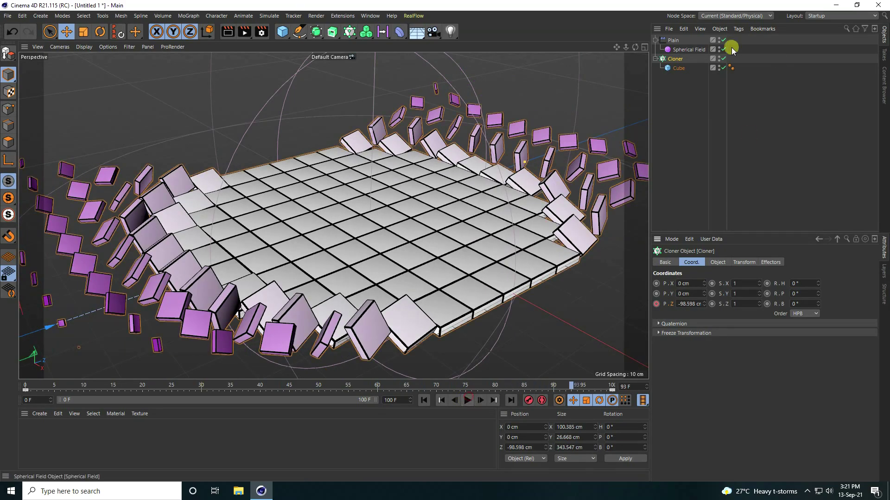
left_click(370, 16)
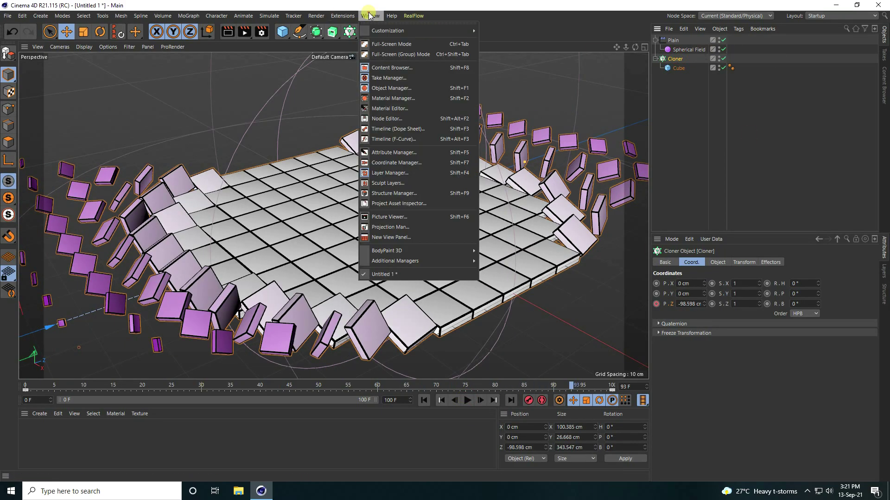
- Set all Cloner Z position keys to Linear interpolation in the F-Curve editor and replay
left_click(396, 140)
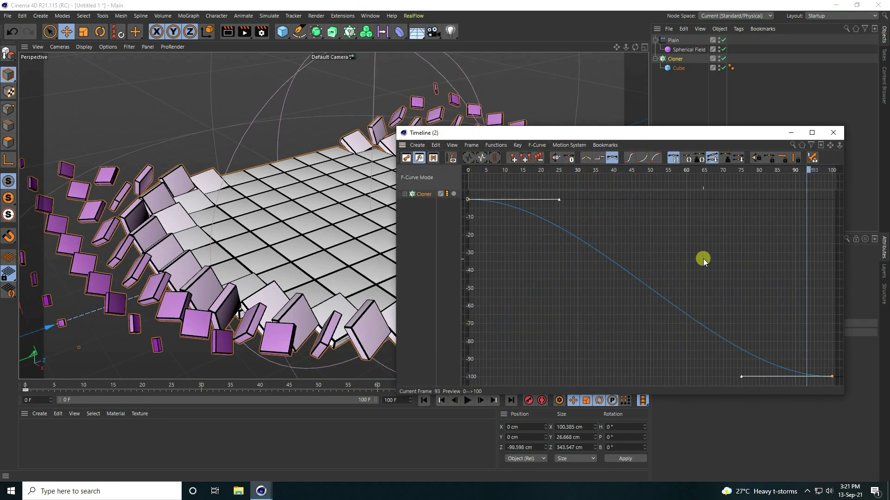
key("h")
left_click_drag(590, 246, 814, 352)
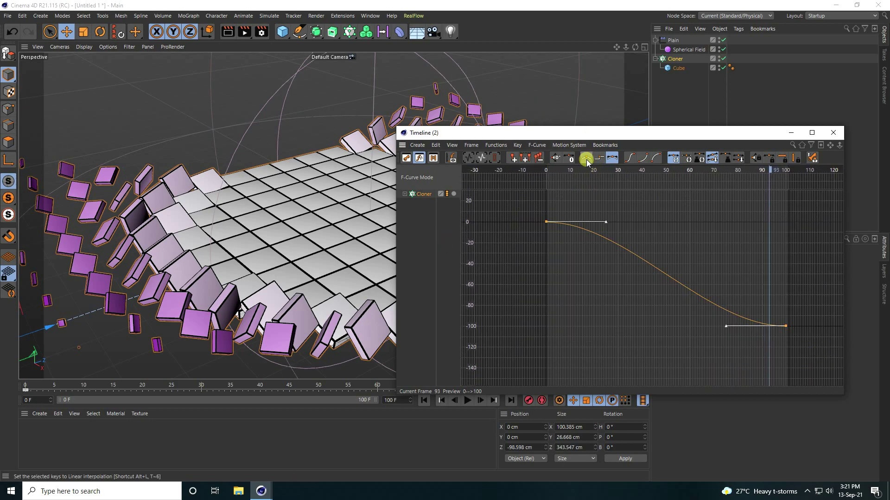
left_click(586, 161)
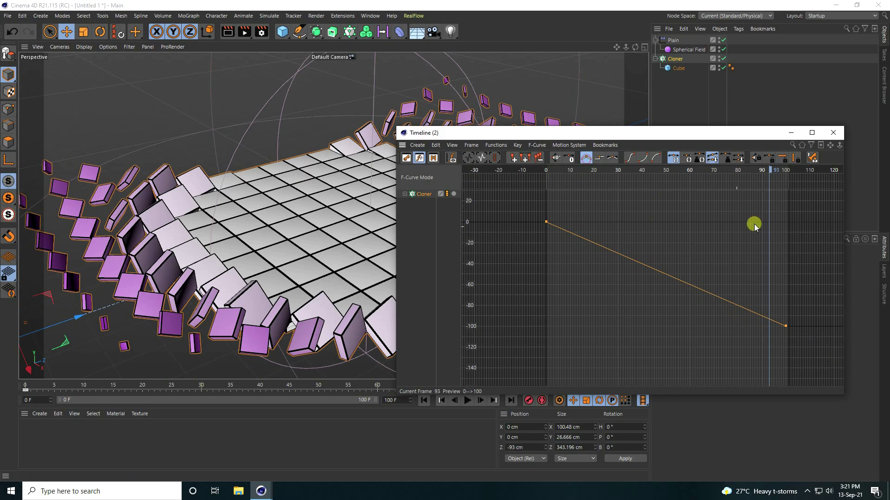
left_click(833, 132)
left_click(425, 401)
left_click(467, 401)
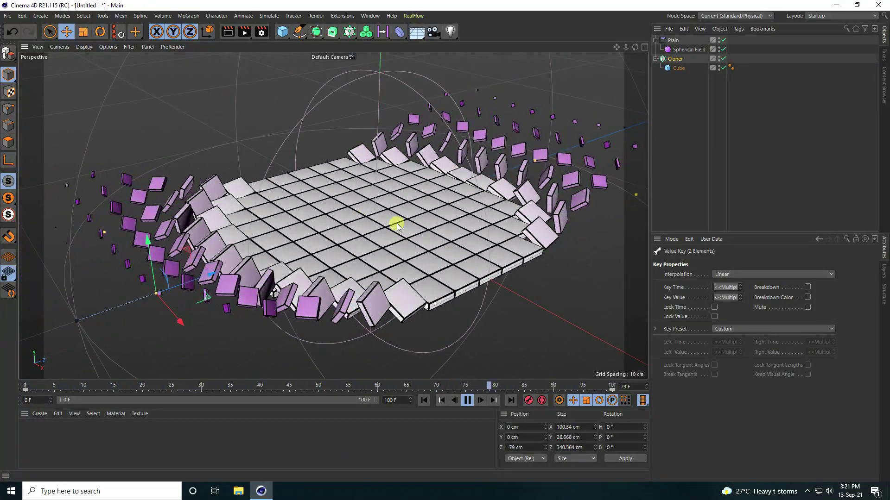
- Reduce the Spherical Field size to 50 cm and play the animation to check it
left_click(467, 401)
left_click(423, 399)
left_click(688, 51)
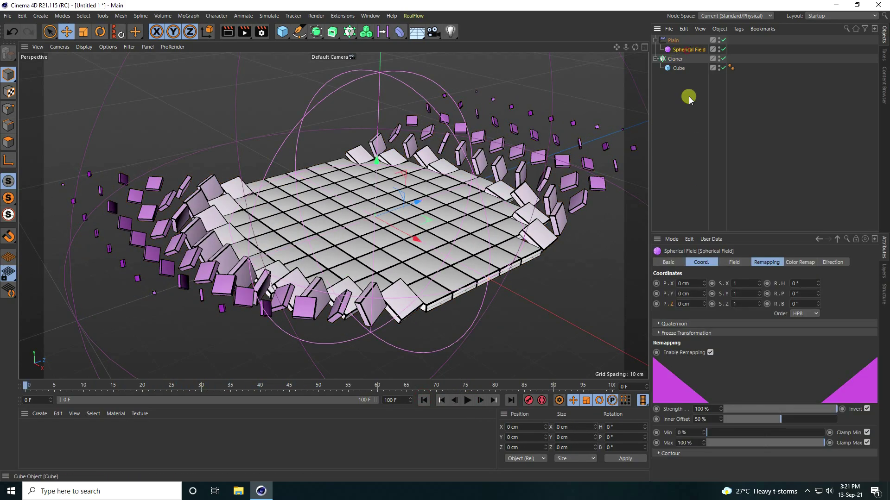
left_click(735, 262)
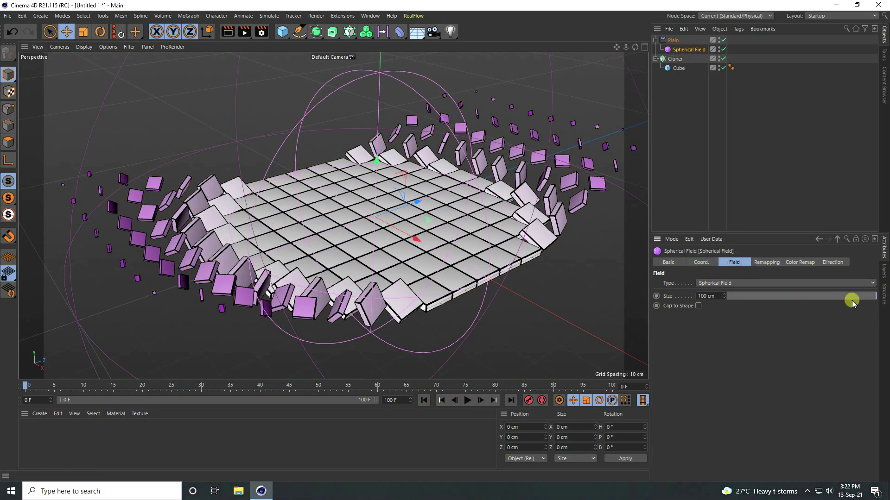
left_click_drag(868, 296, 802, 297)
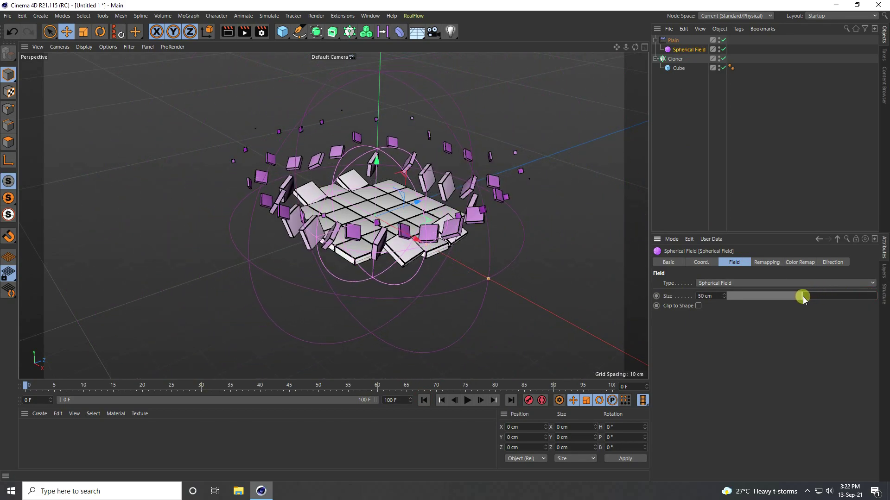
scroll(444, 119, "up", 3)
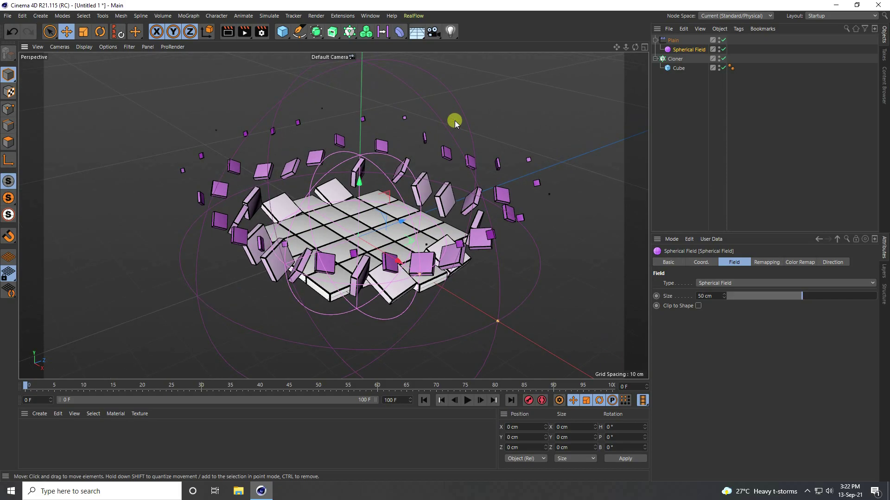
left_click(465, 401)
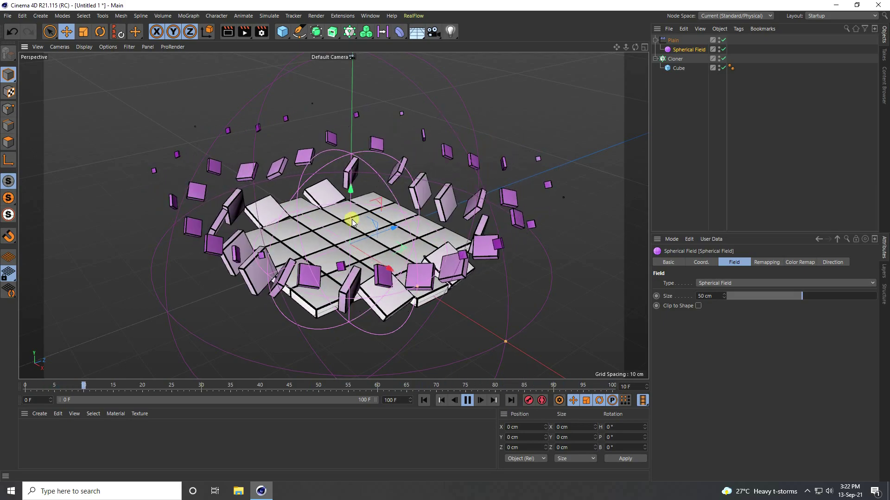
scroll(284, 259, "up", 3)
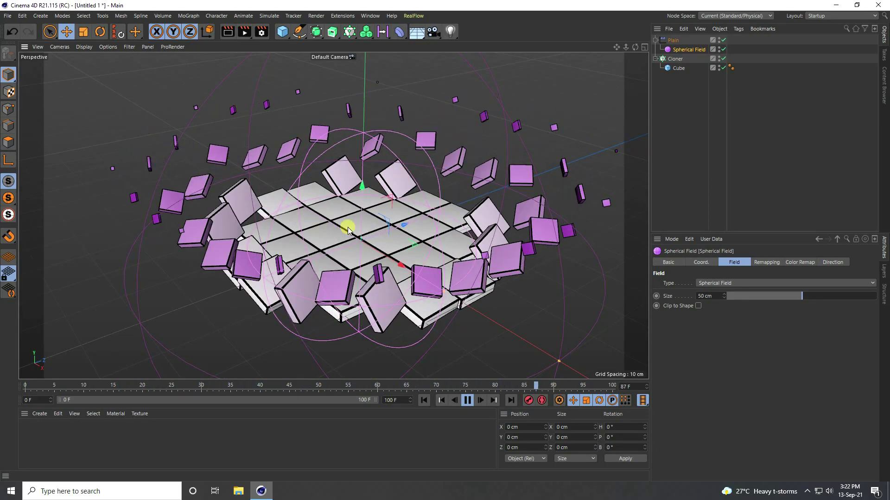
- Duplicate the tile Cloner with its Cube as Cloner.1
left_click(467, 401)
left_click(421, 401)
left_click(675, 59)
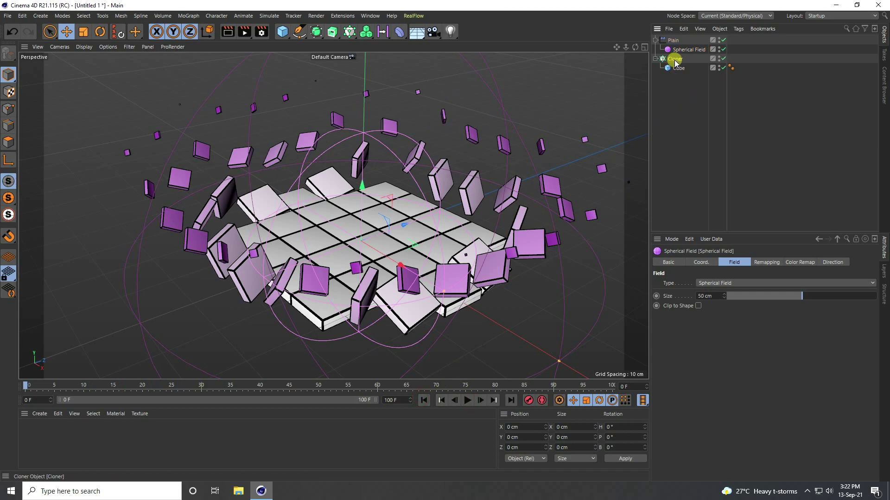
left_click(655, 41)
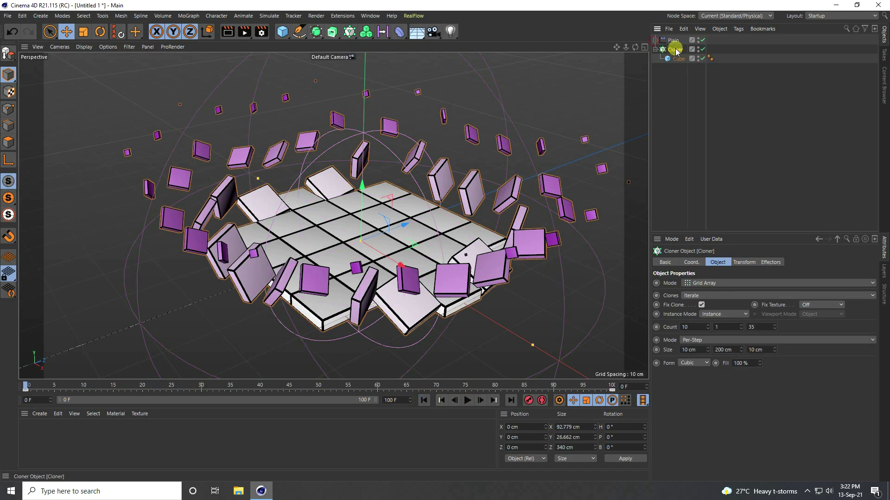
key("ctrl+c")
key("ctrl+v")
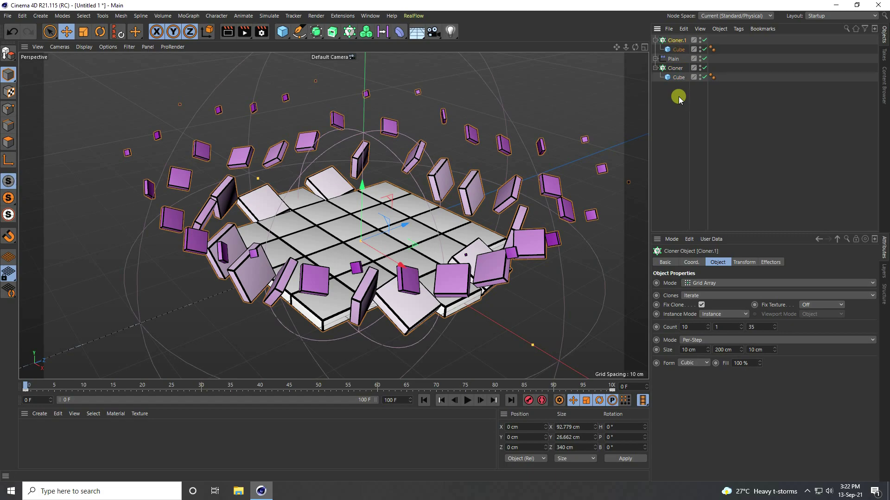
- Replace Cloner.1's Cube with a new 2 cm-radius sphere
left_click(284, 32)
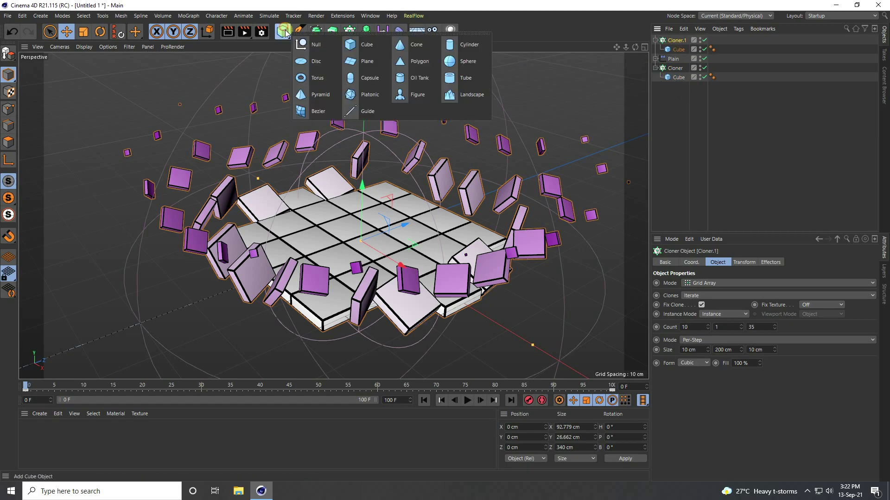
left_click(454, 63)
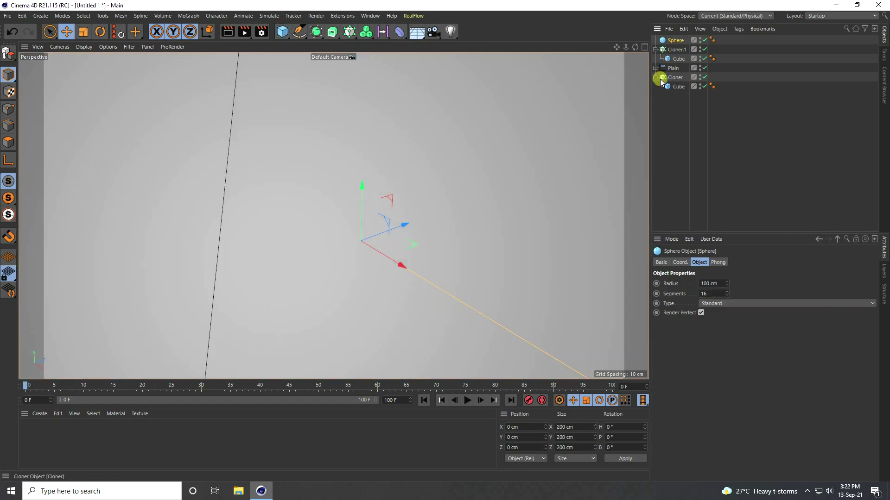
type("2")
key("Return")
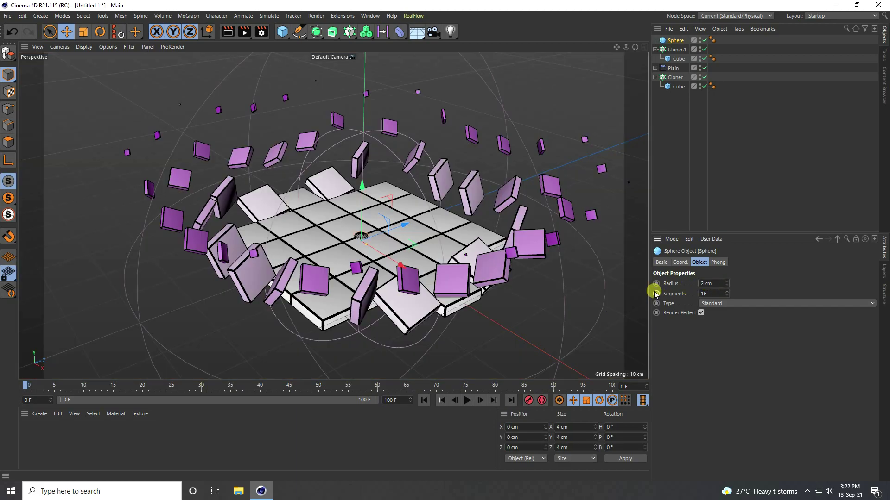
left_click(677, 61)
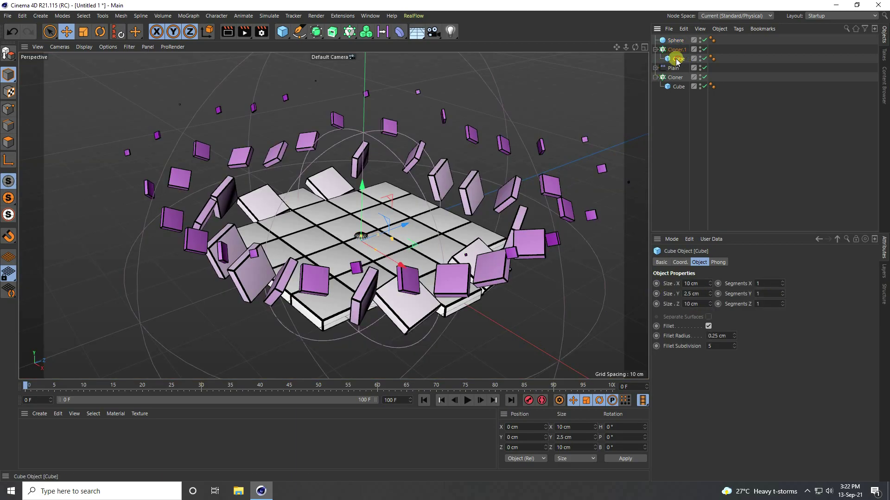
left_click_drag(676, 64, 675, 61)
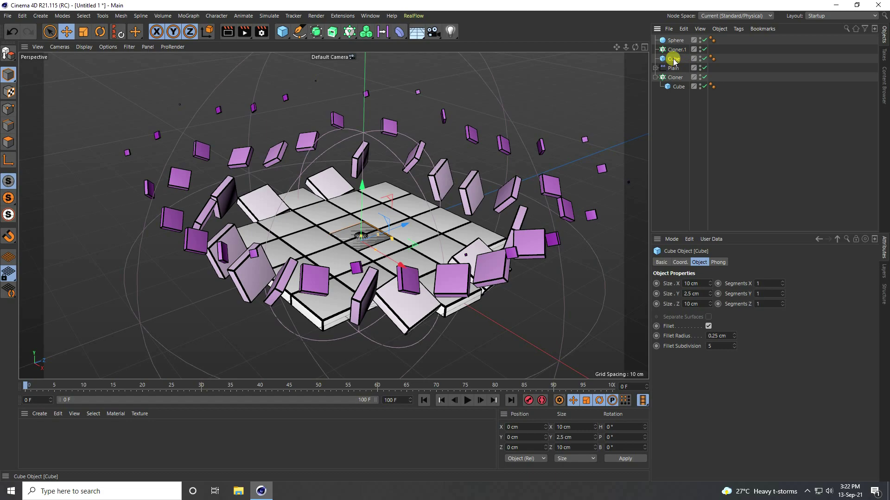
key("Delete")
left_click(675, 41)
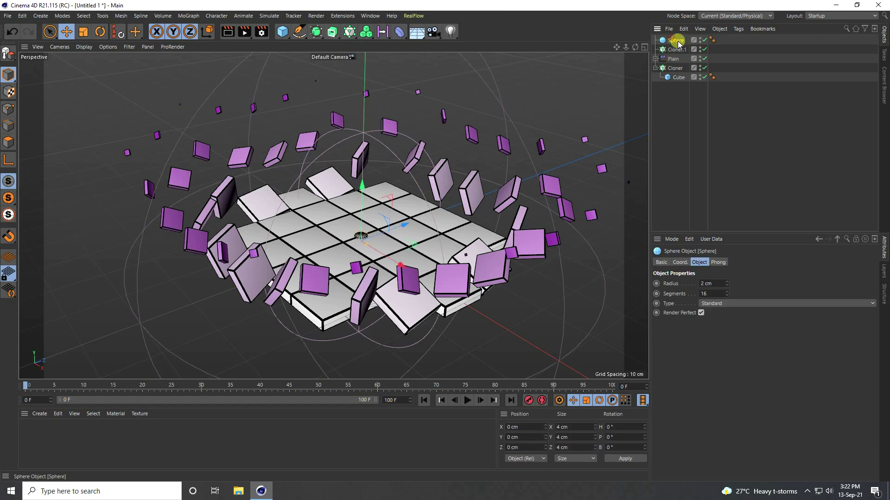
left_click_drag(680, 50, 677, 50)
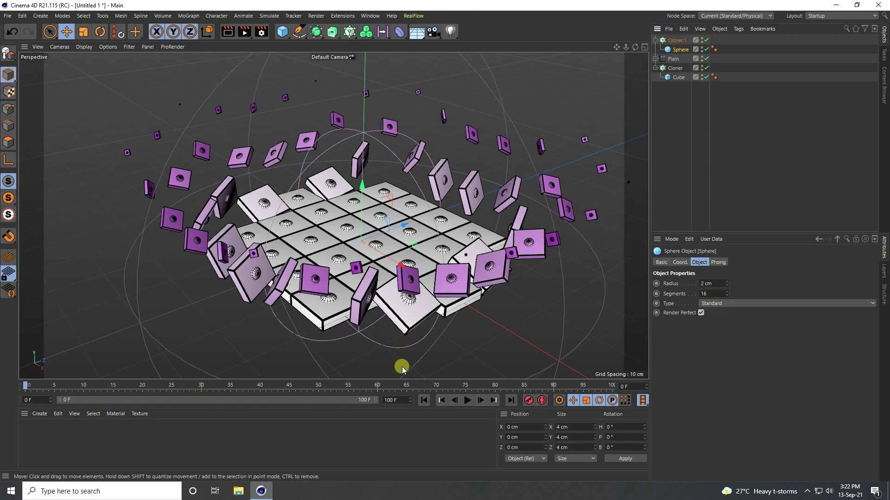
- Raise Cloner.1 to about 3.2 cm on Y in the Front view
left_click(468, 401)
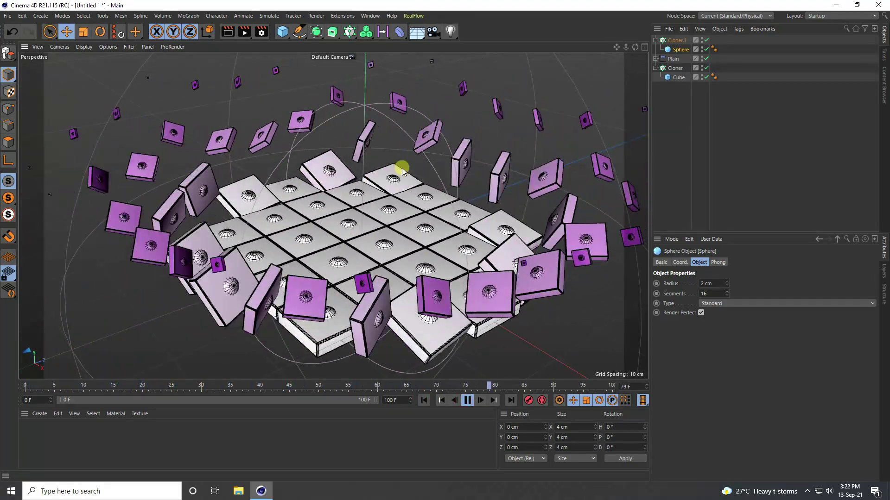
left_click(469, 402)
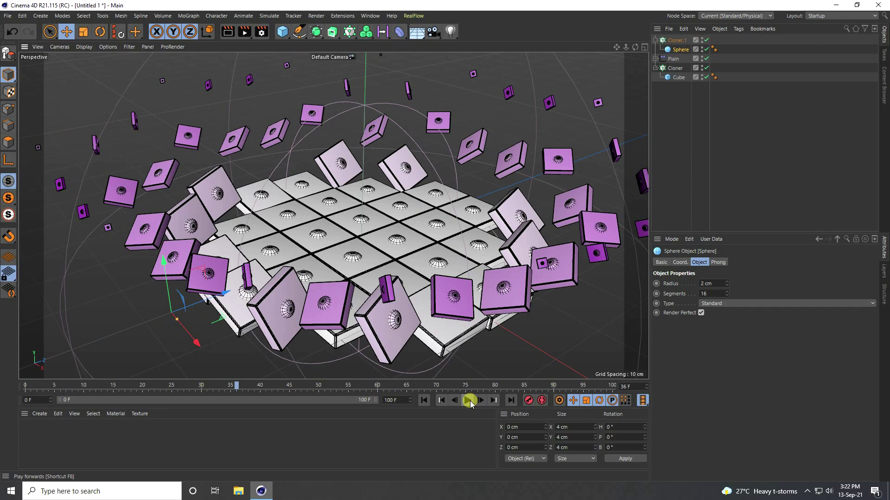
left_click(424, 400)
middle_click(429, 283)
middle_click(430, 282)
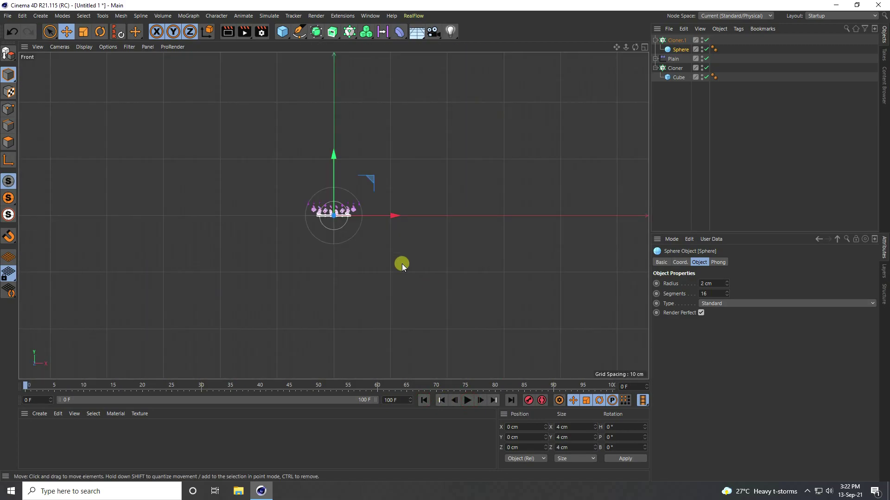
scroll(327, 196, "up", 5)
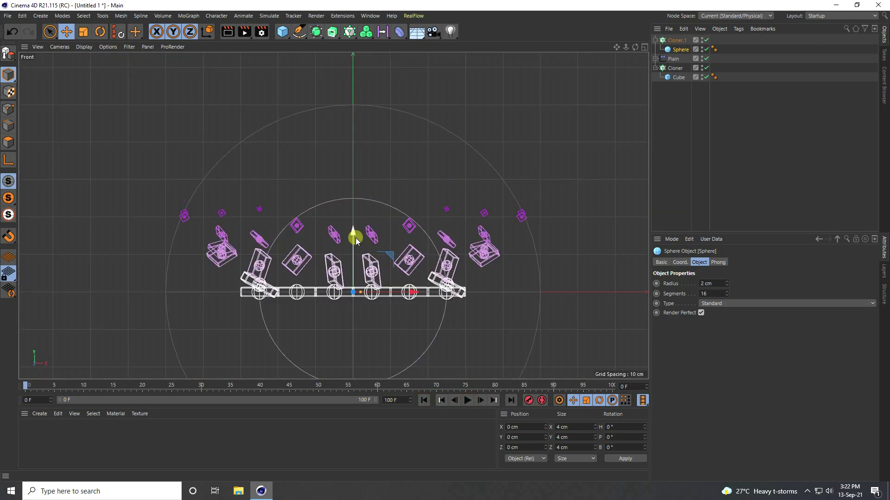
left_click(676, 40)
scroll(349, 258, "up", 1)
left_click_drag(349, 255, 354, 236)
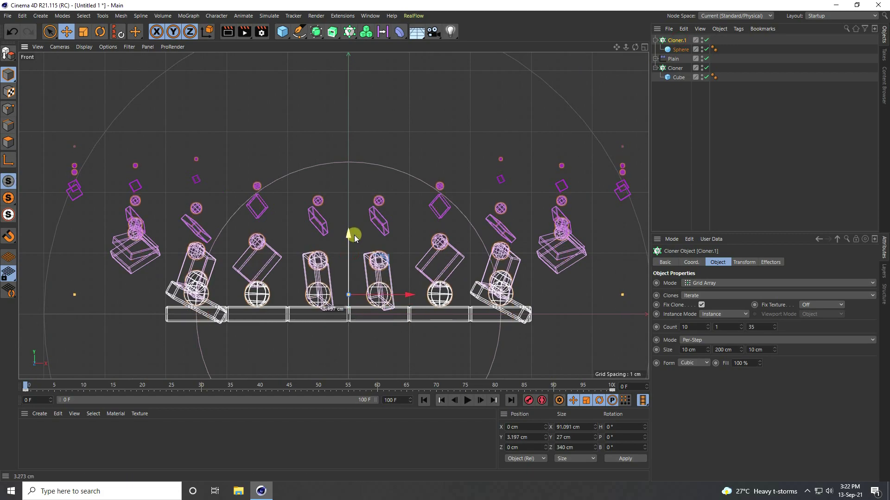
middle_click(354, 235)
middle_click(288, 207)
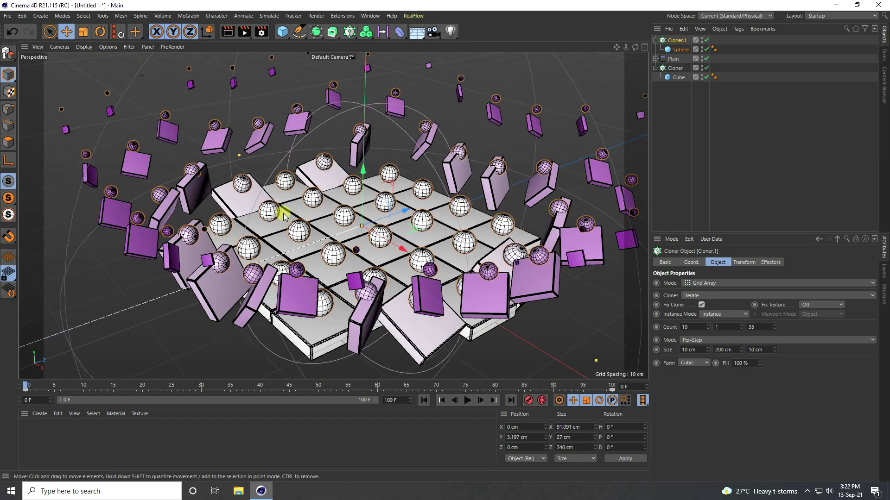
- Play the animation to confirm the small spheres ride with the tiles, then rewind to frame 0
left_click(467, 400)
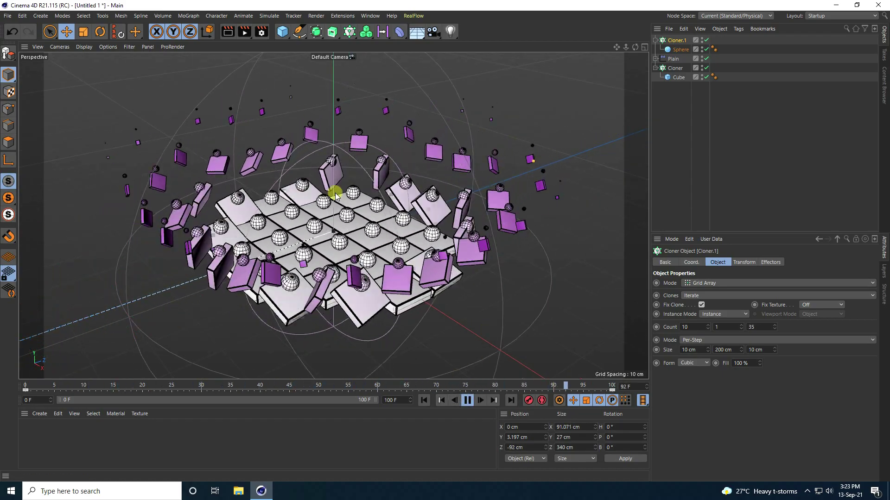
left_click_drag(614, 48, 366, 236)
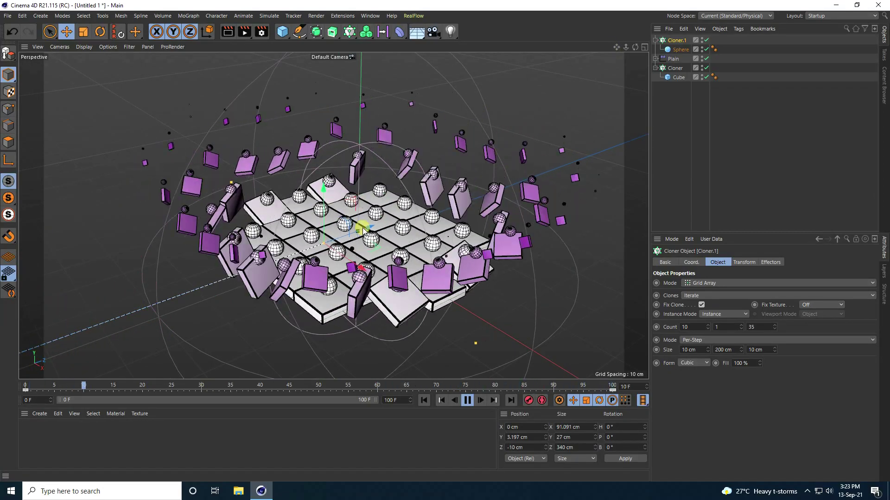
left_click(467, 400)
left_click(423, 401)
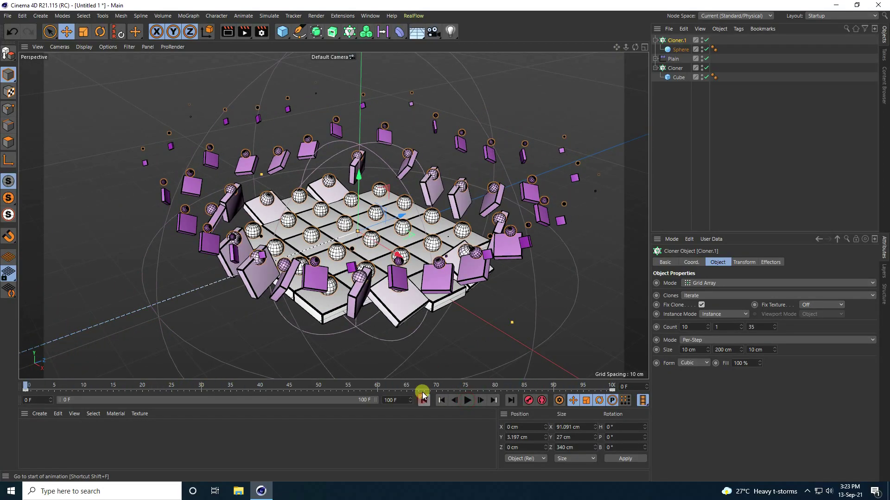
- Add a Sphere primitive with an 18 cm radius and 60 segments
left_click(283, 32)
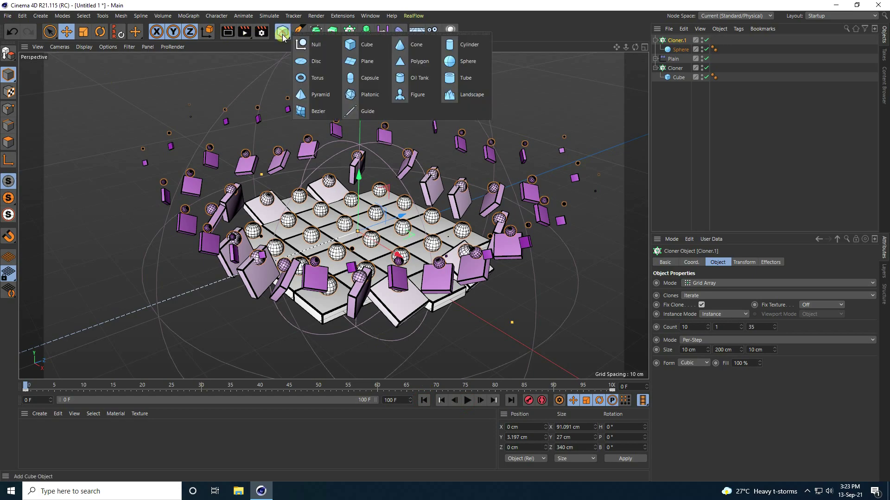
left_click(452, 57)
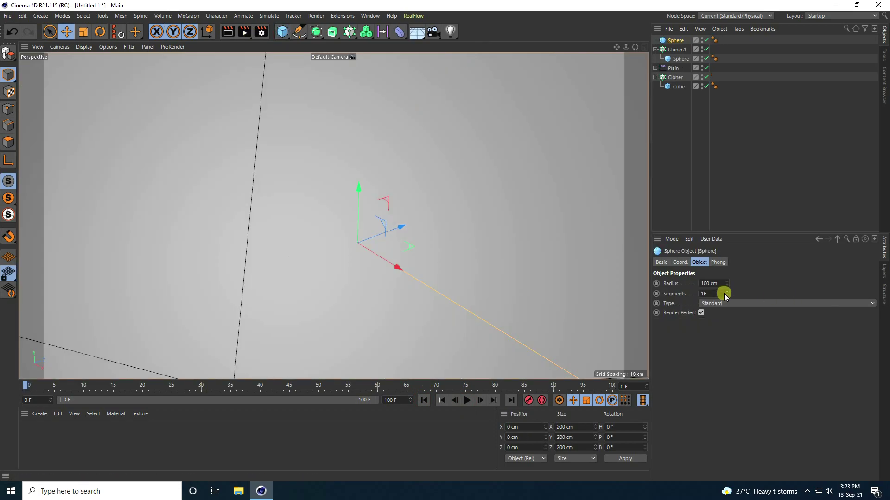
left_click_drag(726, 288, 728, 293)
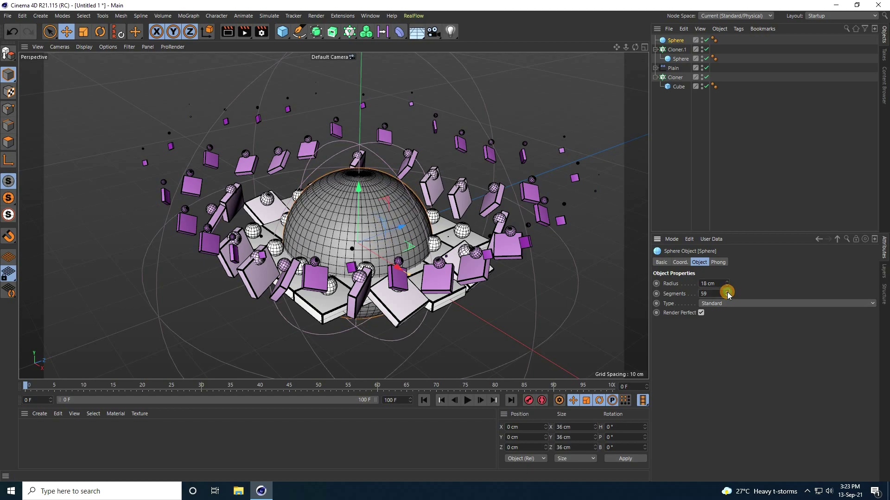
- Lift the sphere to about 19.293 cm on Y in the Front view, then return to Perspective
middle_click(435, 268)
middle_click(438, 267)
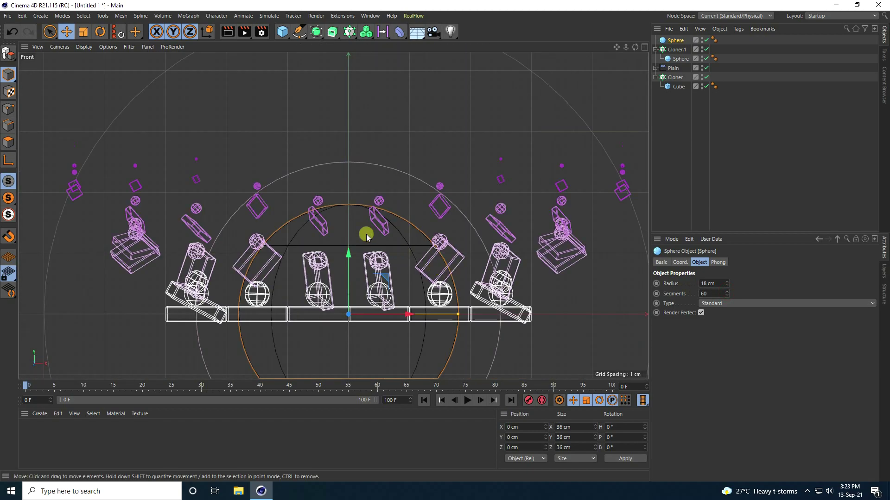
left_click_drag(343, 255, 363, 134)
middle_click(360, 195)
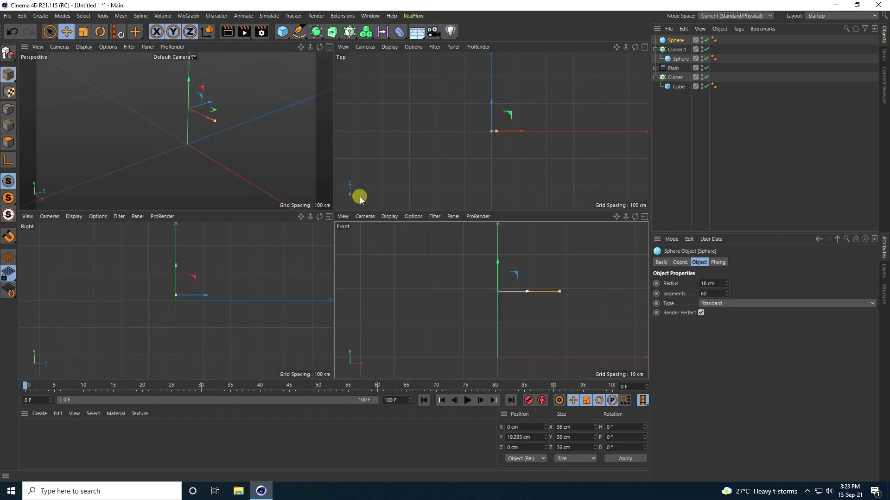
middle_click(235, 147)
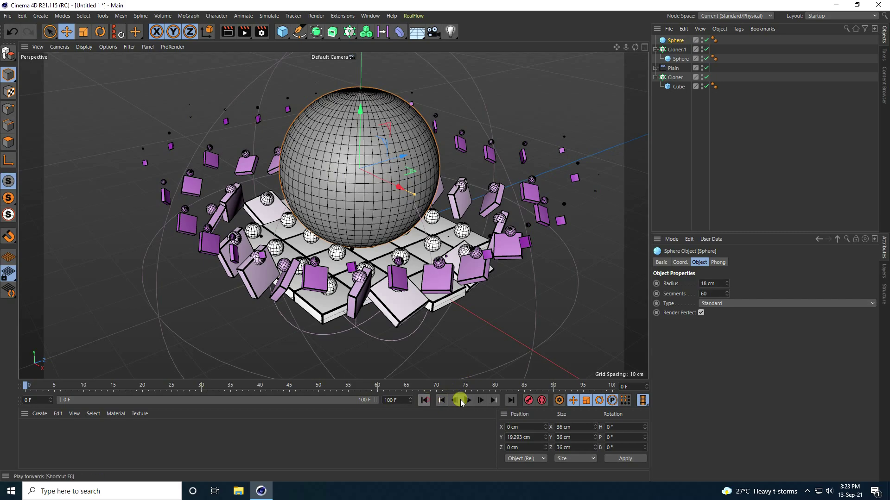
- Preview the animation and reduce the big sphere's radius to 16 cm
left_click(468, 400)
left_click(468, 400)
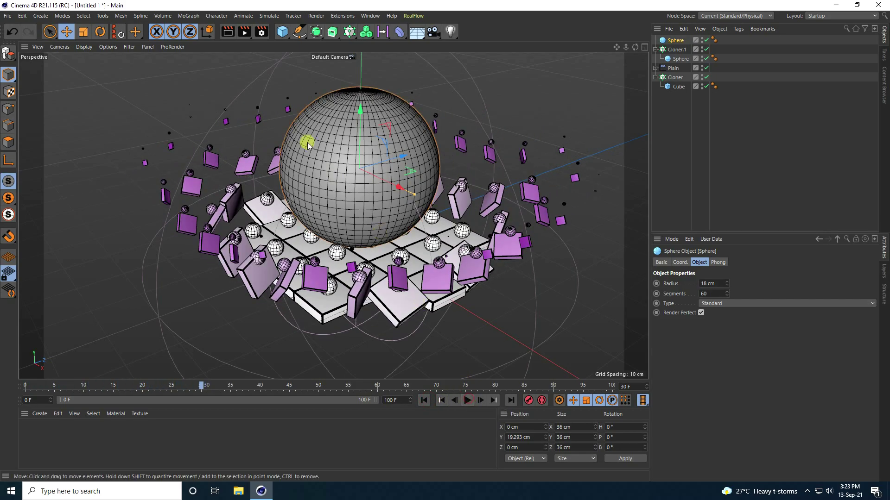
left_click(726, 285)
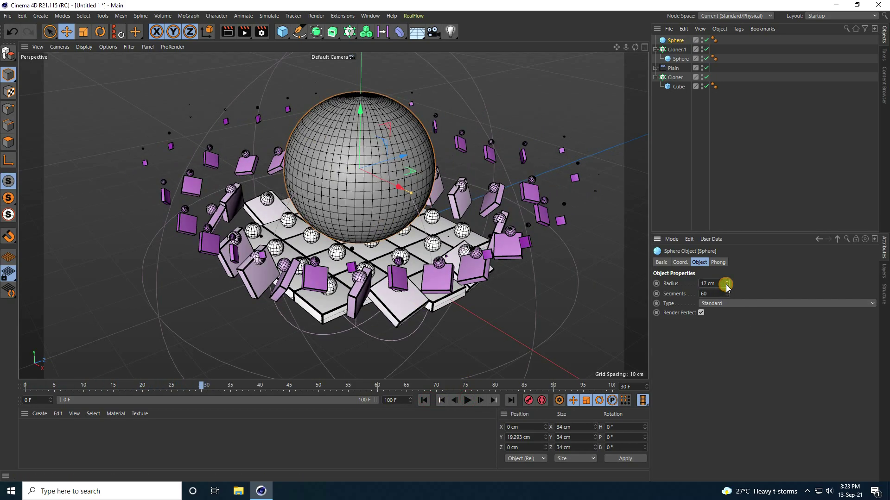
left_click(726, 286)
- Lower the sphere to about 17.252 cm on Y so it rests on the tiles, then rewind
left_click_drag(352, 118, 349, 152)
middle_click(360, 175)
middle_click(393, 242)
middle_click(362, 193)
middle_click(131, 126)
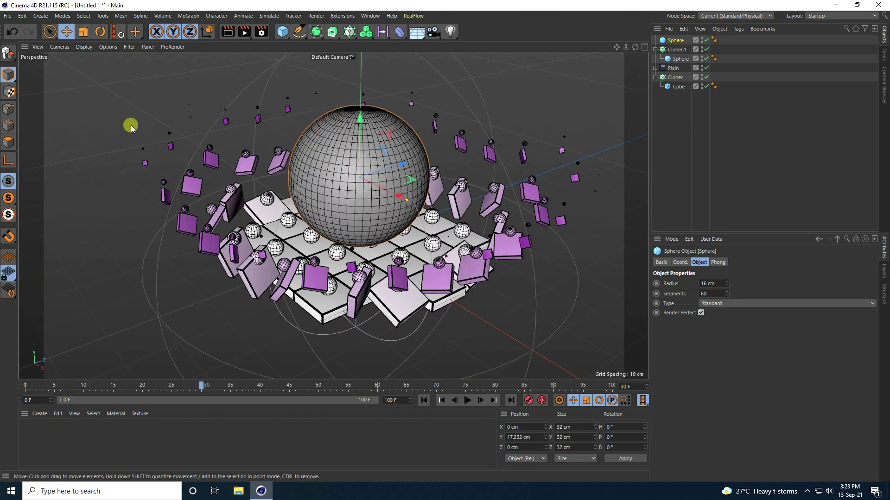
left_click(423, 400)
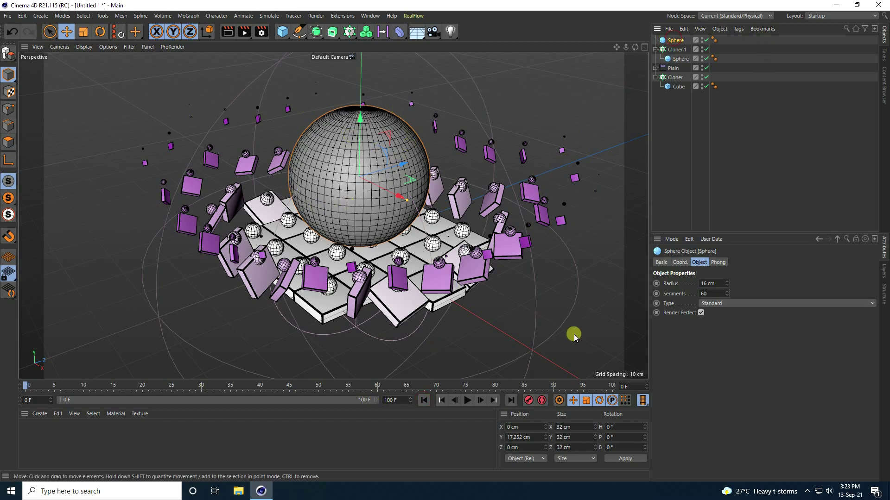
- Undo an accidental pitch change, then play to watch the sphere's -360° roll
left_click(679, 262)
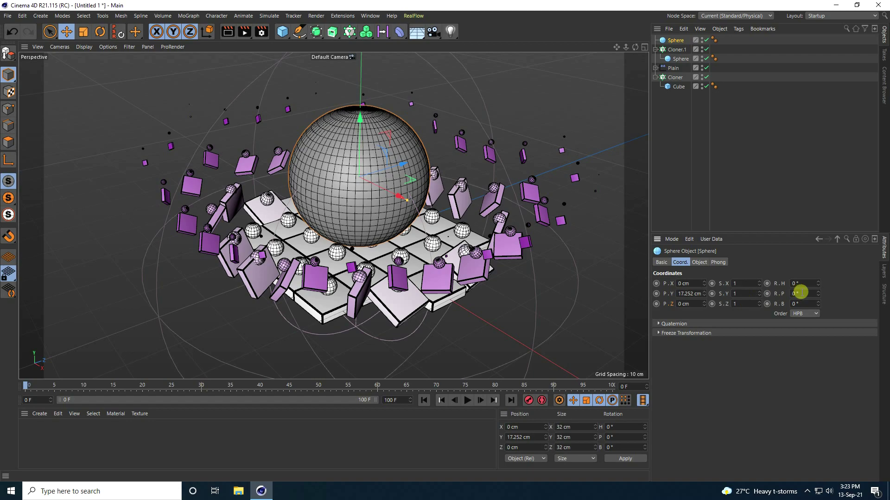
left_click_drag(816, 293, 819, 301)
key("ctrl+z")
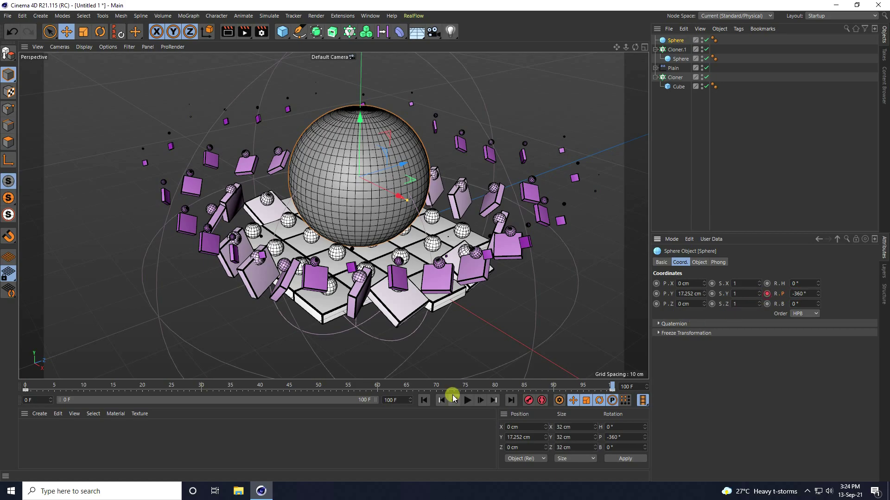
left_click(467, 400)
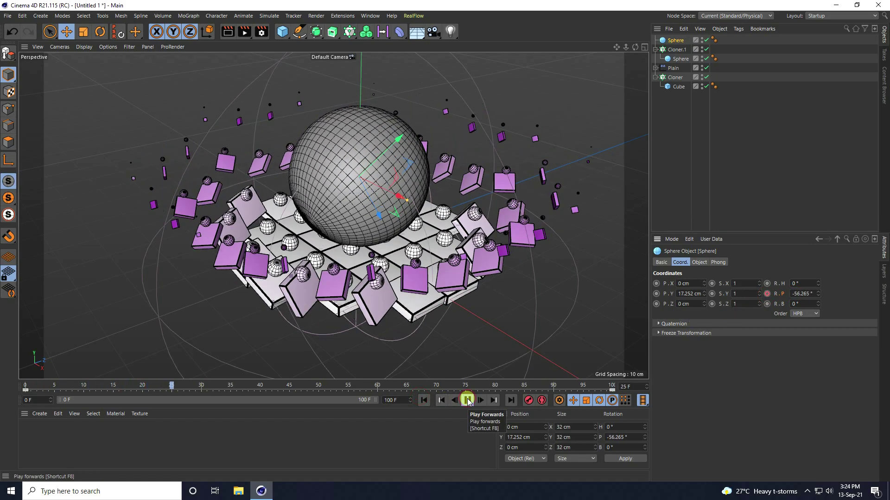
left_click(467, 400)
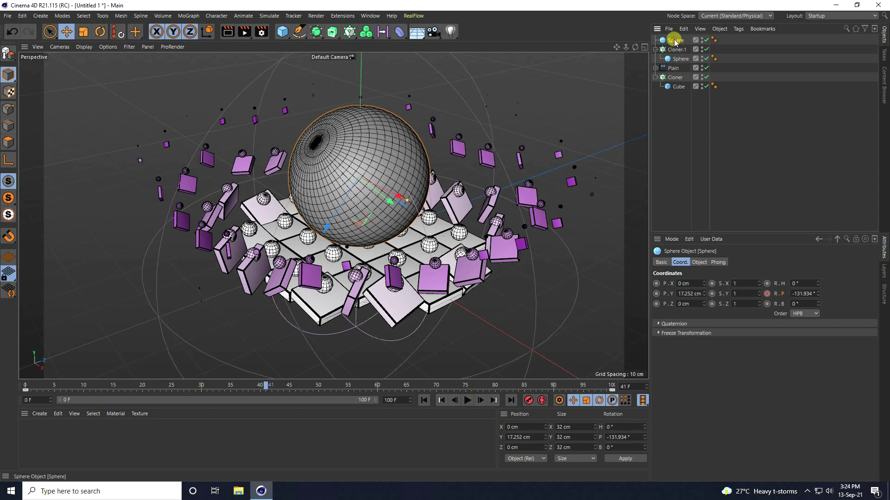
- Set both Sphere rotation keys to Linear interpolation in the F-Curve editor, then replay from the start
left_click(370, 16)
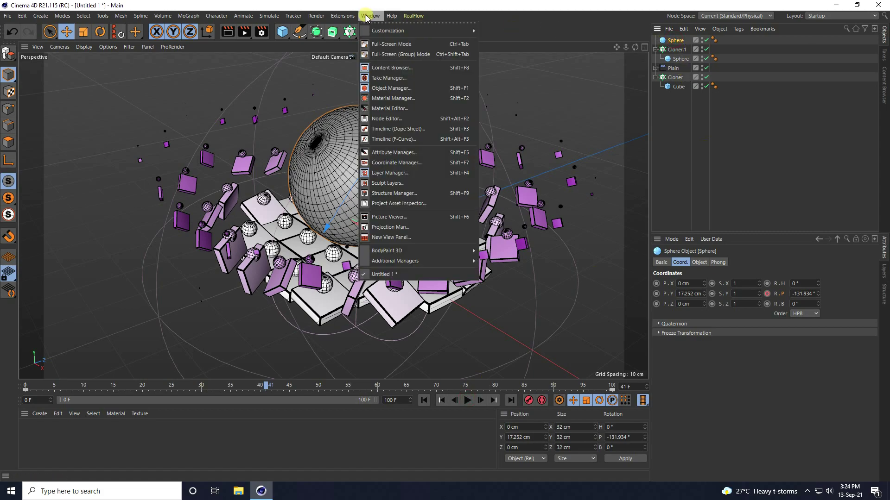
left_click(388, 140)
key("h")
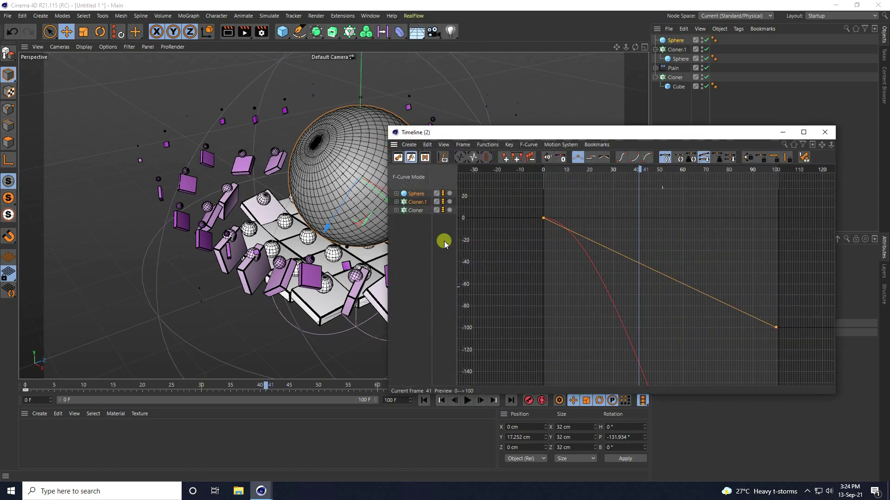
left_click(419, 194)
left_click_drag(514, 217, 793, 370)
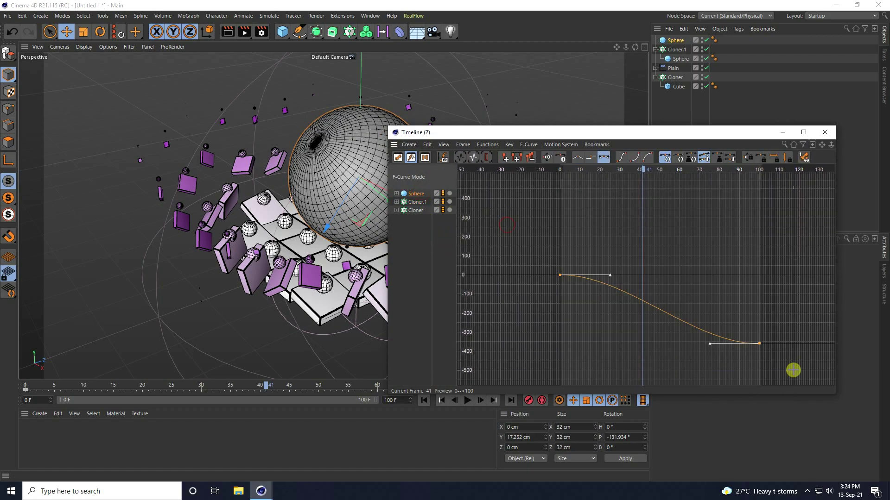
left_click(578, 157)
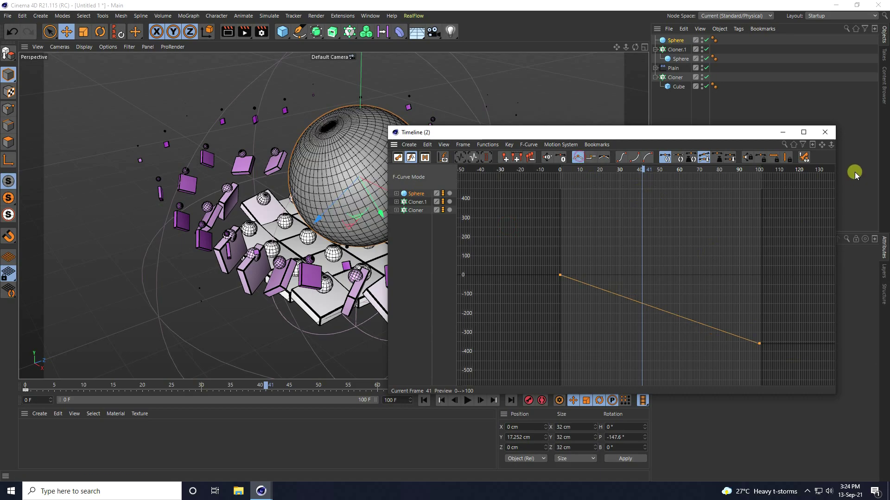
left_click(821, 134)
left_click(423, 401)
left_click(466, 402)
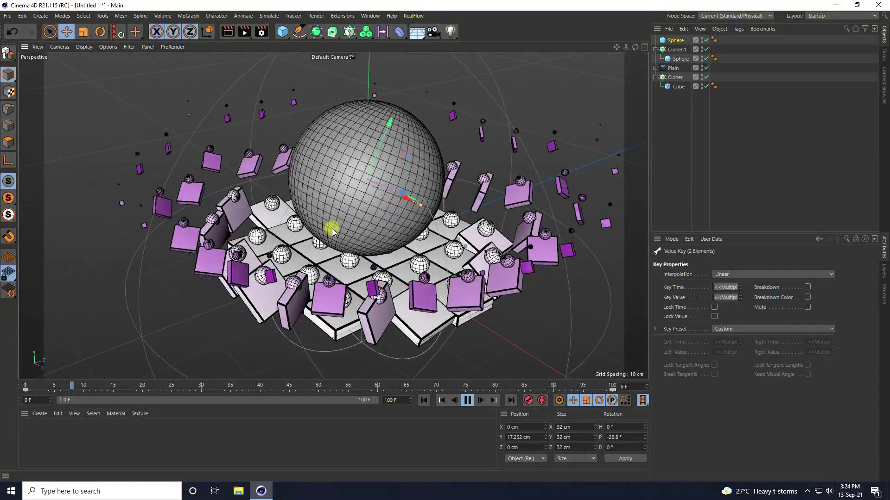
- Load the materials from the C4D file named File into the Material Manager
left_click(425, 400)
left_click(40, 414)
left_click(57, 355)
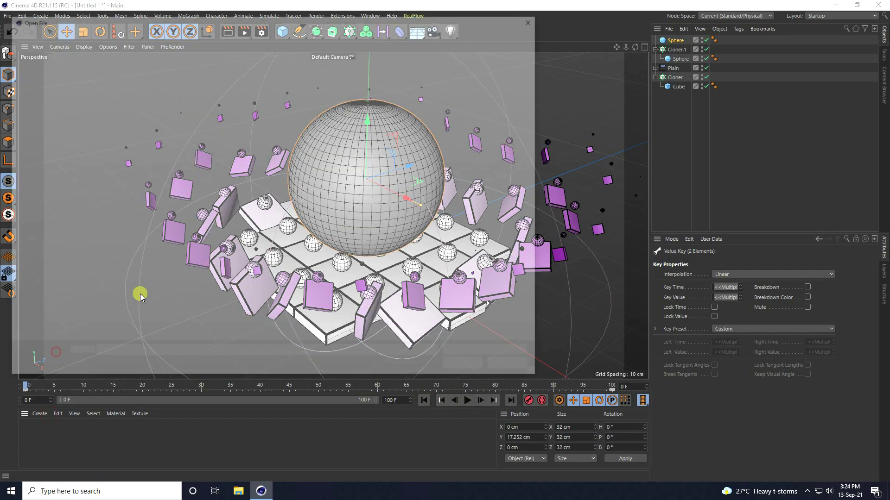
left_click(118, 234)
left_click(101, 244)
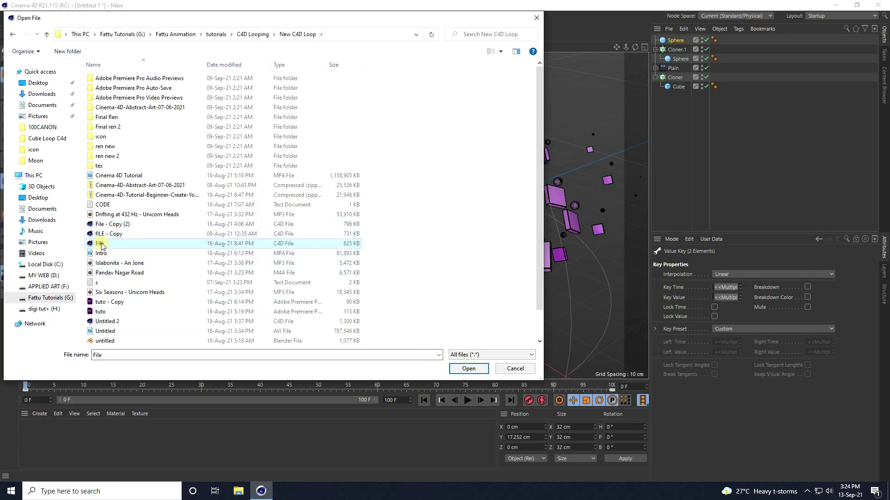
left_click(468, 369)
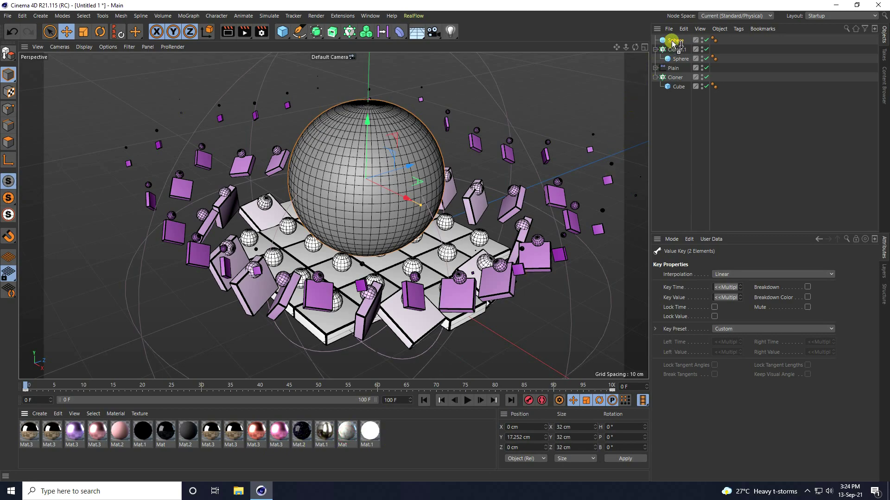
- Apply Mat to the sphere with Length U and V at 50%, and maximize the Front view
left_click_drag(673, 41, 675, 41)
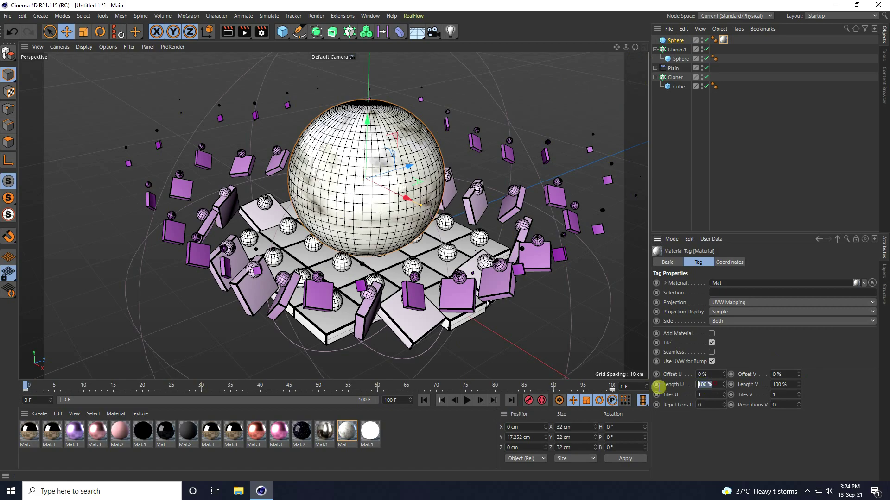
type("50")
key("Tab")
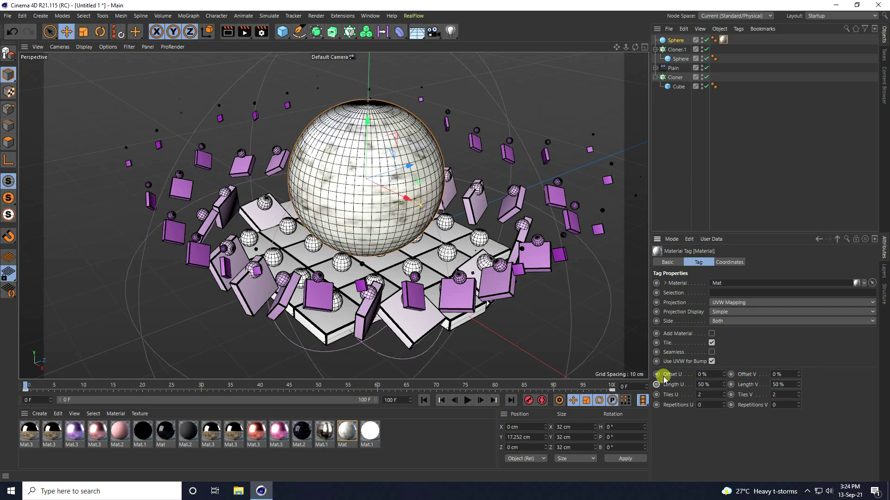
middle_click(315, 183)
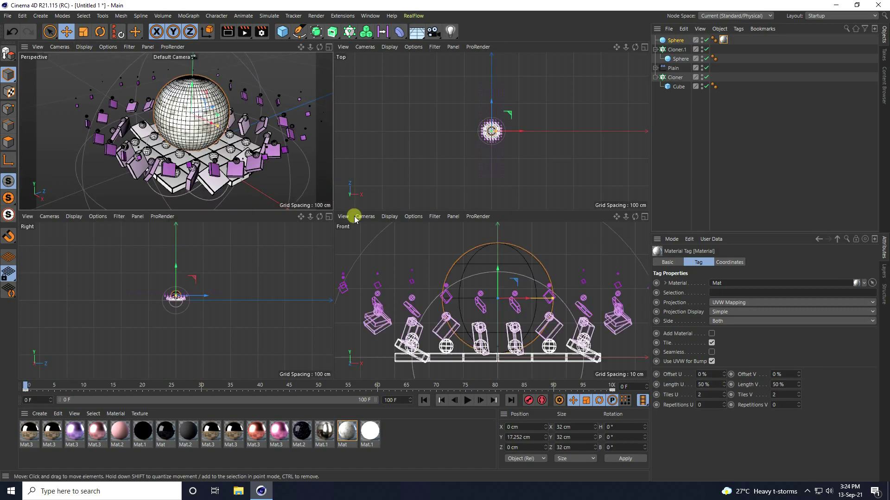
middle_click(413, 277)
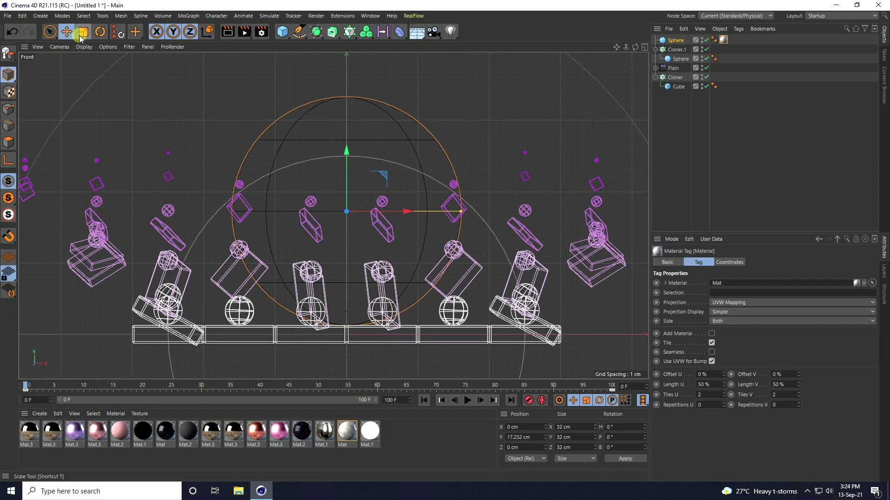
left_click(677, 41)
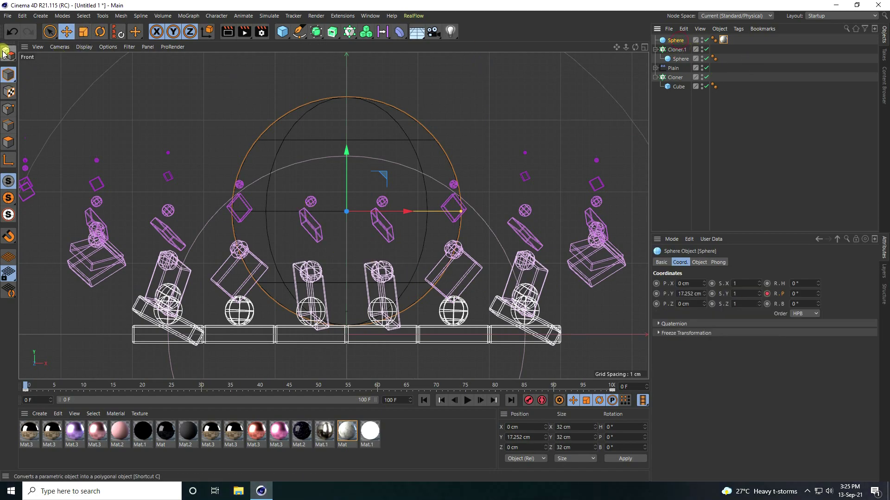
- Make the sphere editable and rectangle-select the polygons of its upper half
left_click(4, 54)
left_click(8, 142)
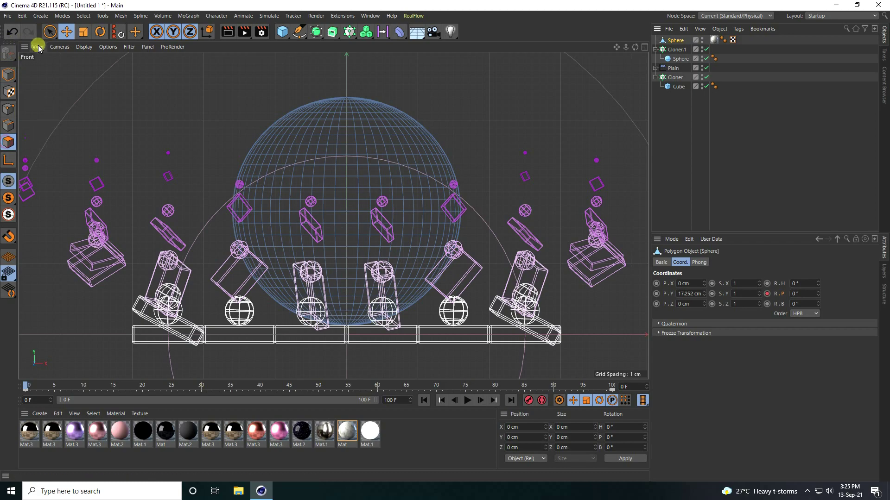
left_click_drag(50, 31, 88, 70)
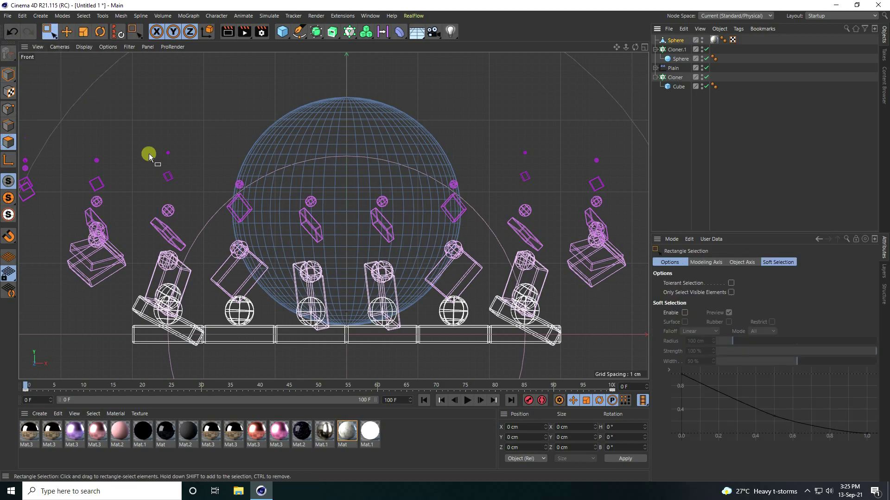
left_click_drag(163, 84, 520, 227)
- Apply the pink Mat.3 to the selected polygons, then return to Model mode in Perspective view
right_click(277, 433)
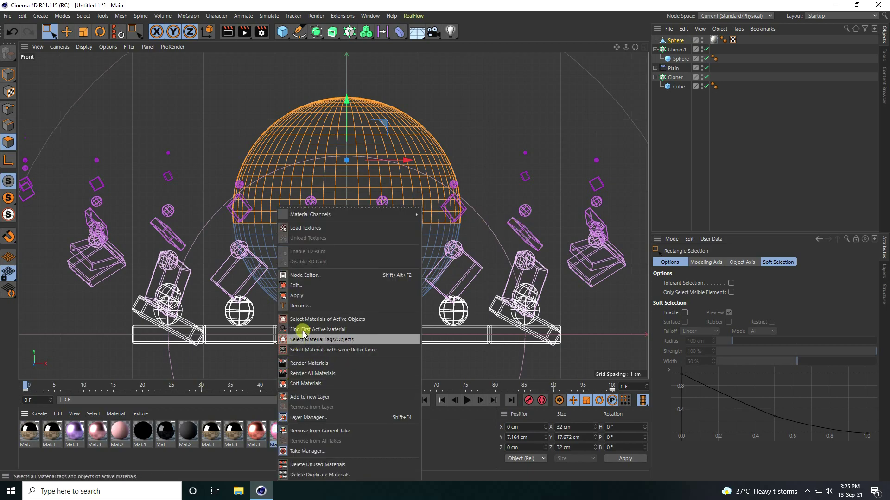
left_click(304, 295)
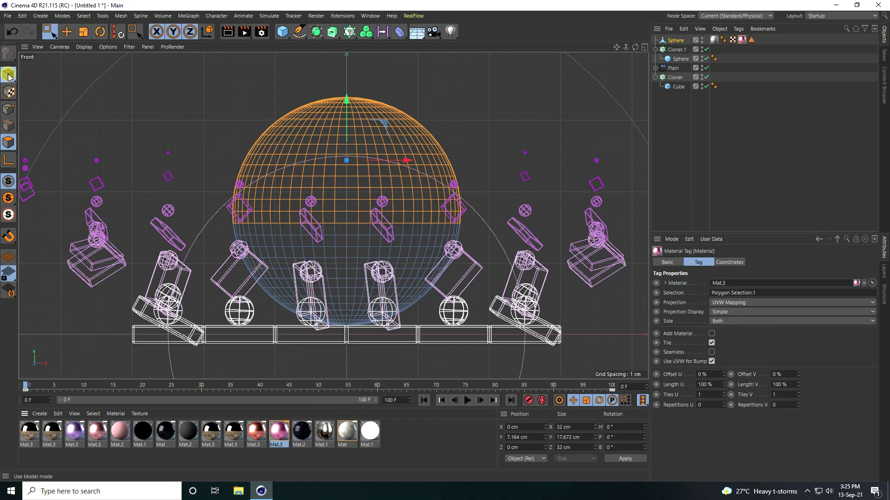
left_click(9, 74)
key("e")
key("F5")
middle_click(182, 178)
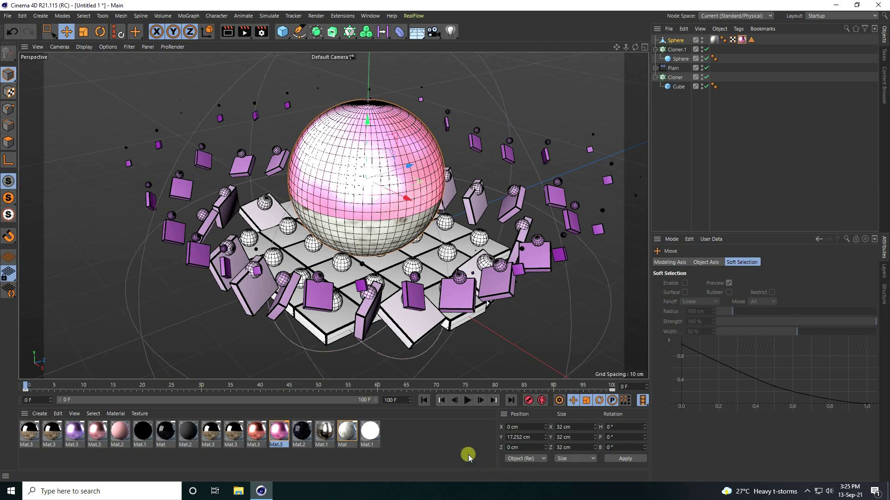
- Apply the salmon coral material to the cloned tiles, preview the animation, then launch Chrome
left_click(465, 401)
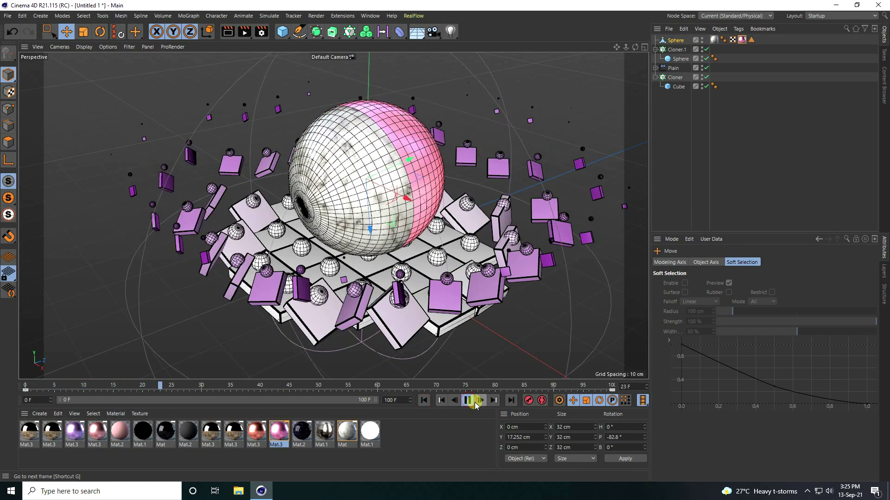
left_click_drag(685, 74, 677, 52)
left_click(424, 400)
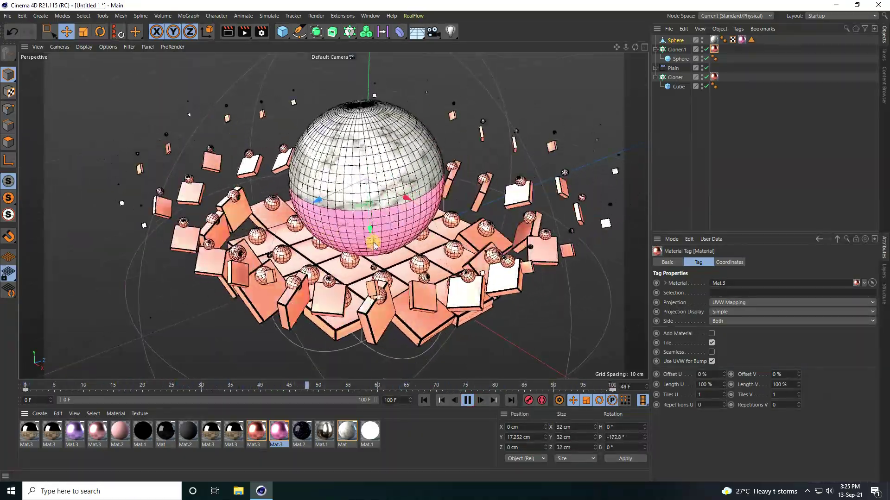
left_click(467, 400)
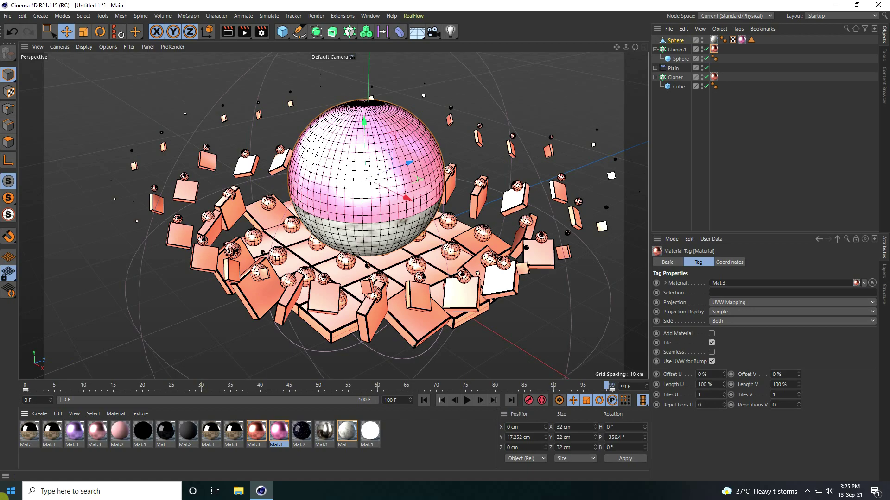
left_click(11, 491)
left_click(220, 285)
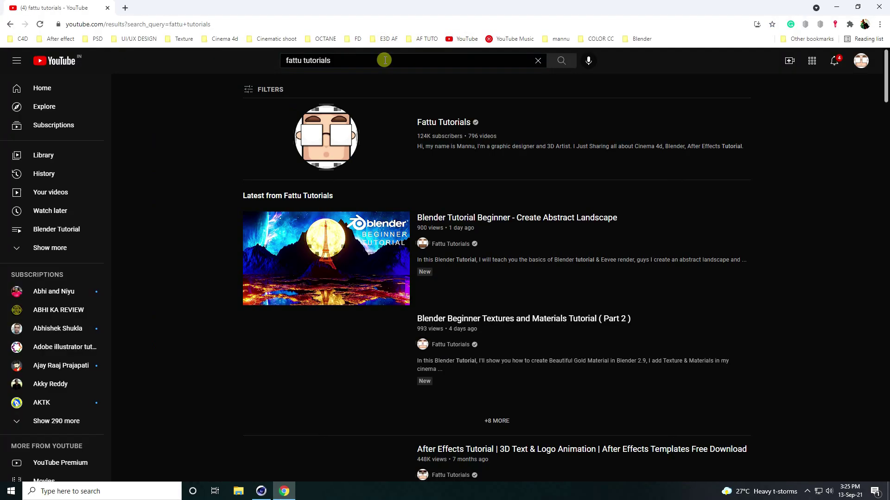
- Scroll through the 'fattu tutorials' YouTube results, then return to Cinema 4D
scroll(258, 205, "down", 3)
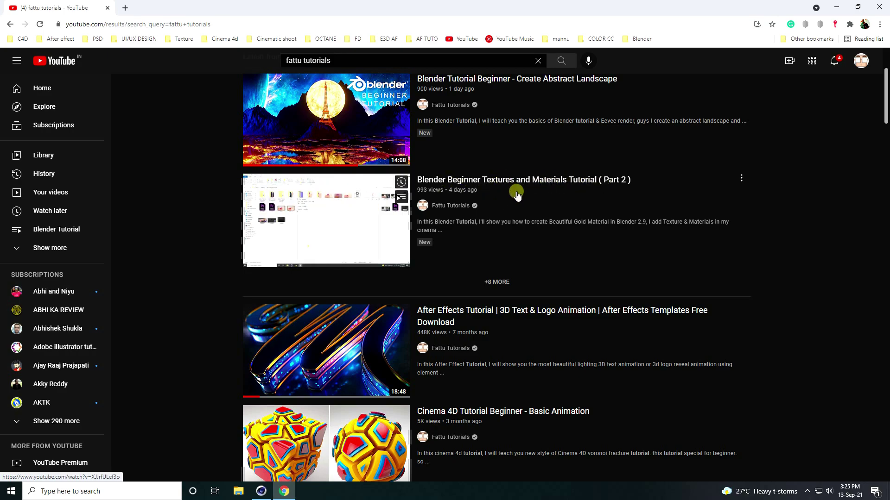
left_click(262, 492)
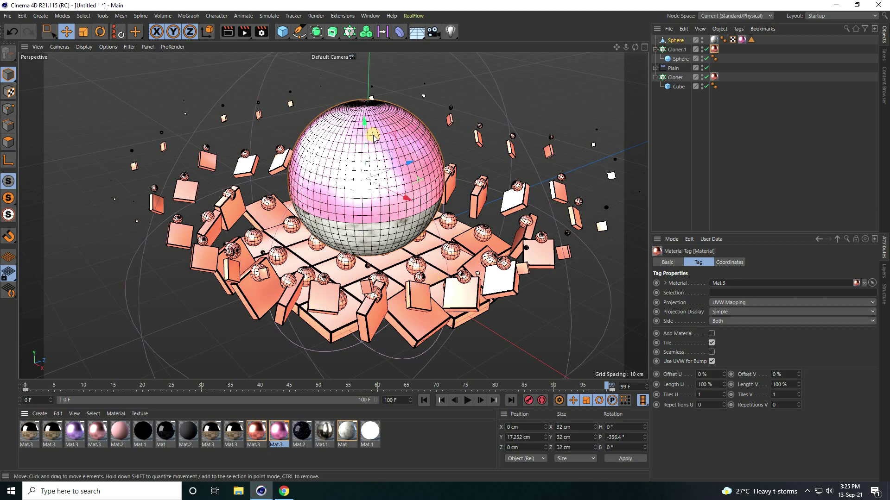